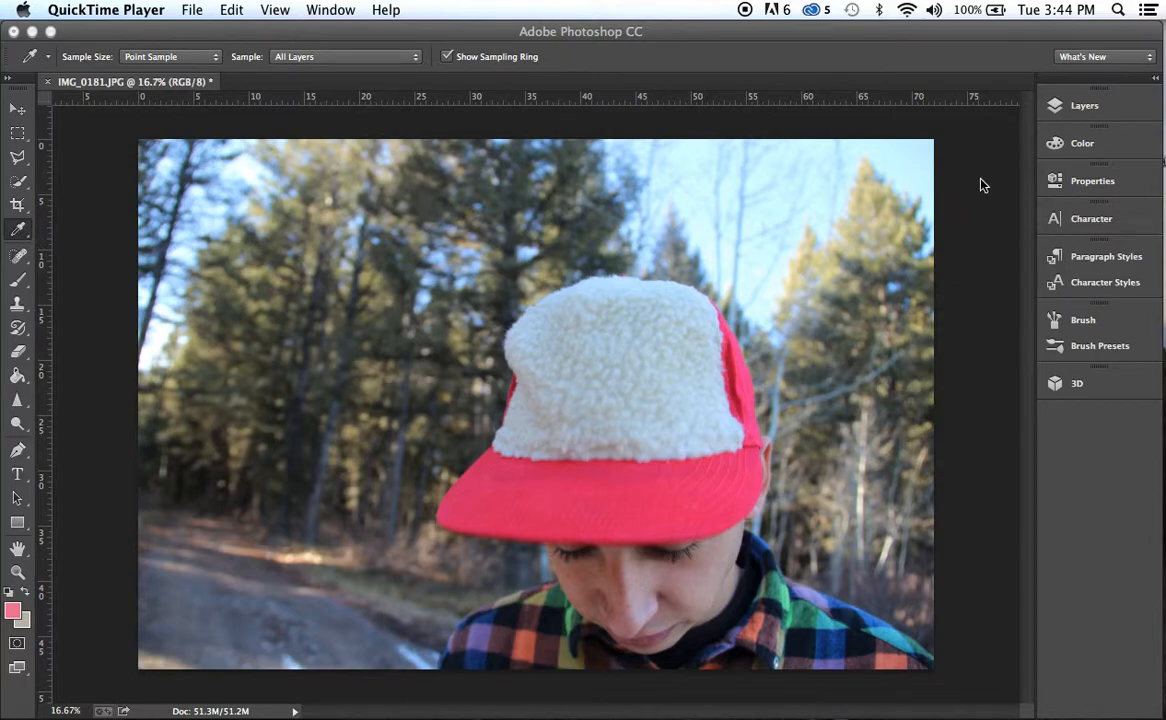
- Duplicate the photo's Background layer so the original stays untouched
left_click(1073, 107)
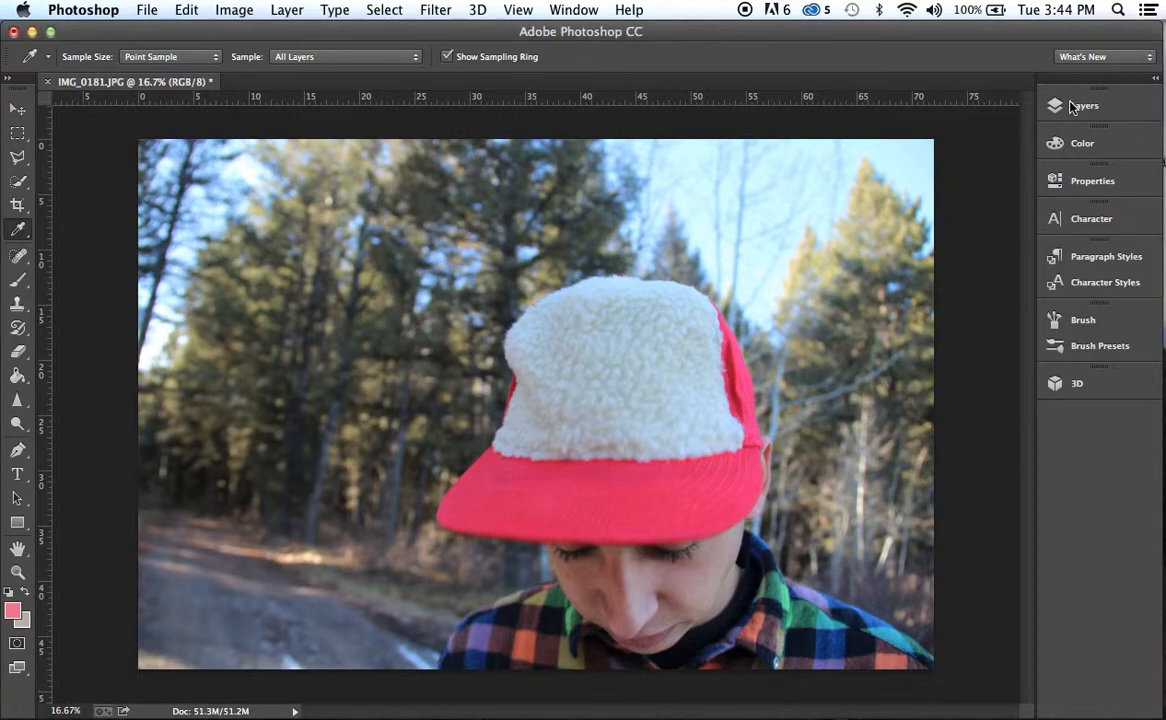
left_click(1060, 110)
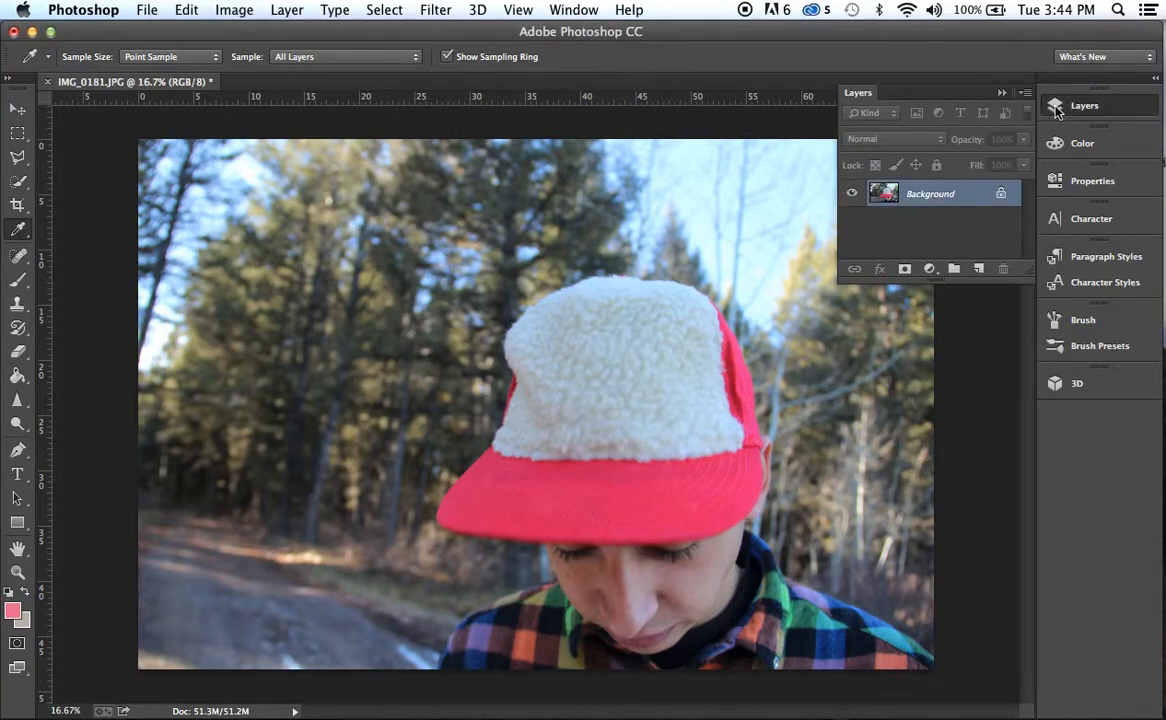
key("super+j")
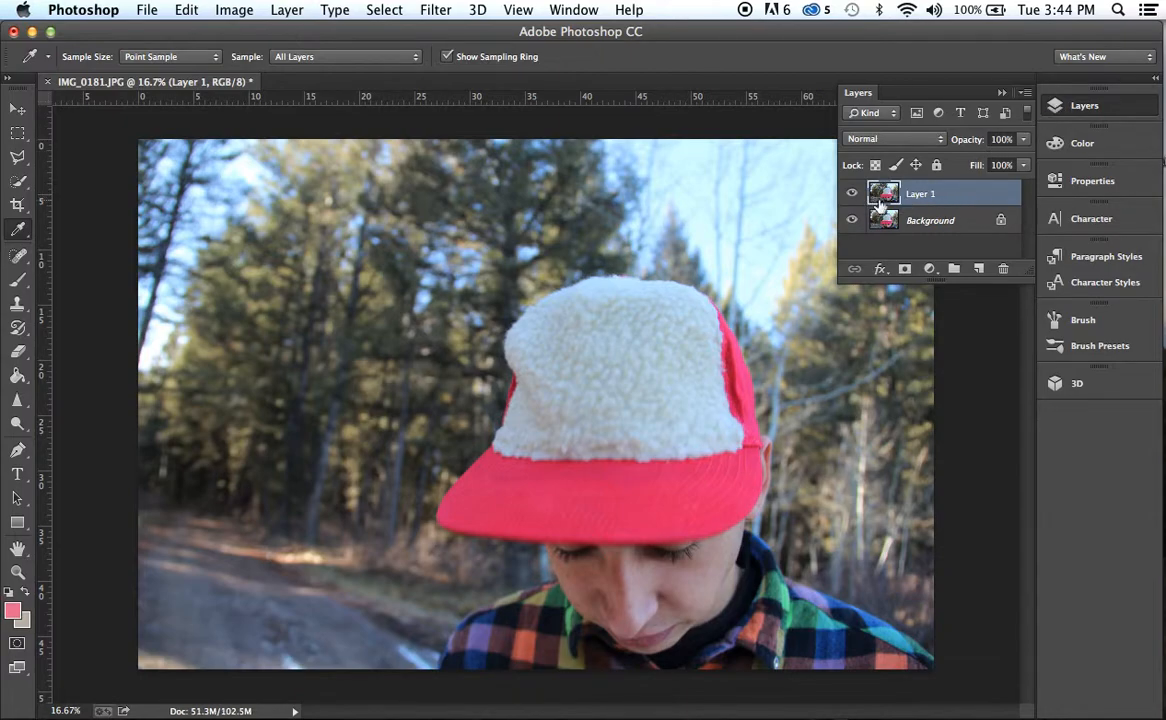
left_click(1002, 92)
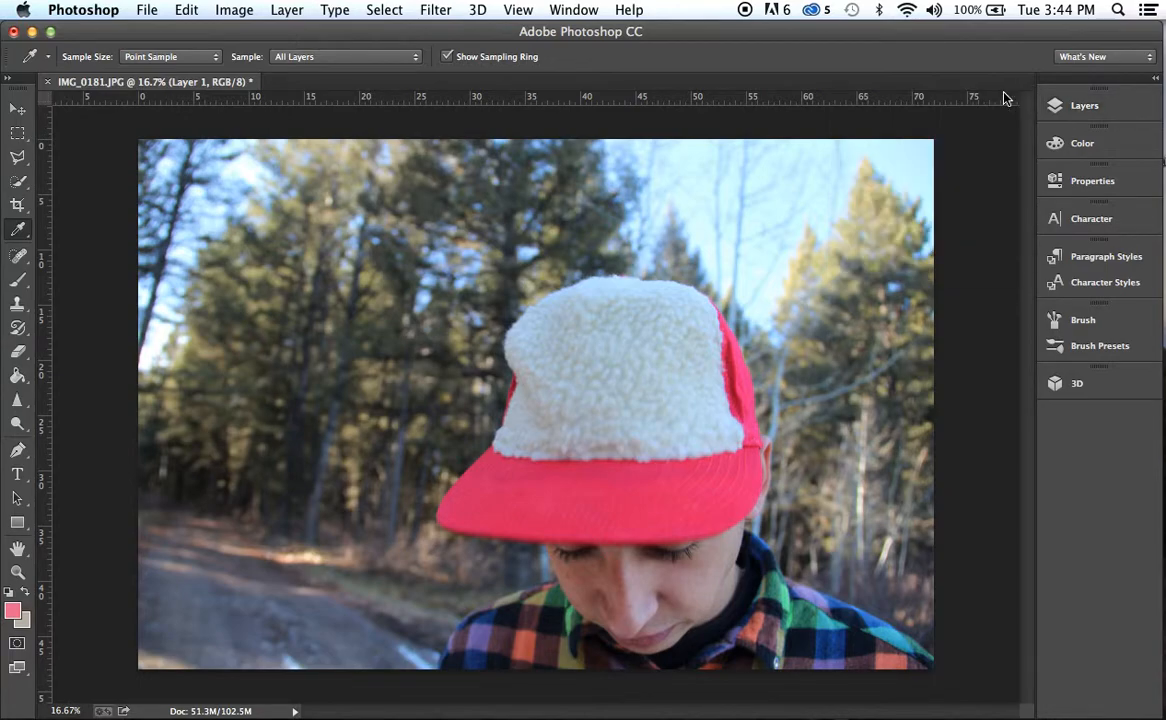
- Add an Exposure adjustment layer above the duplicated photo layer, keeping the default layer options
left_click(289, 10)
mouse_move(351, 215)
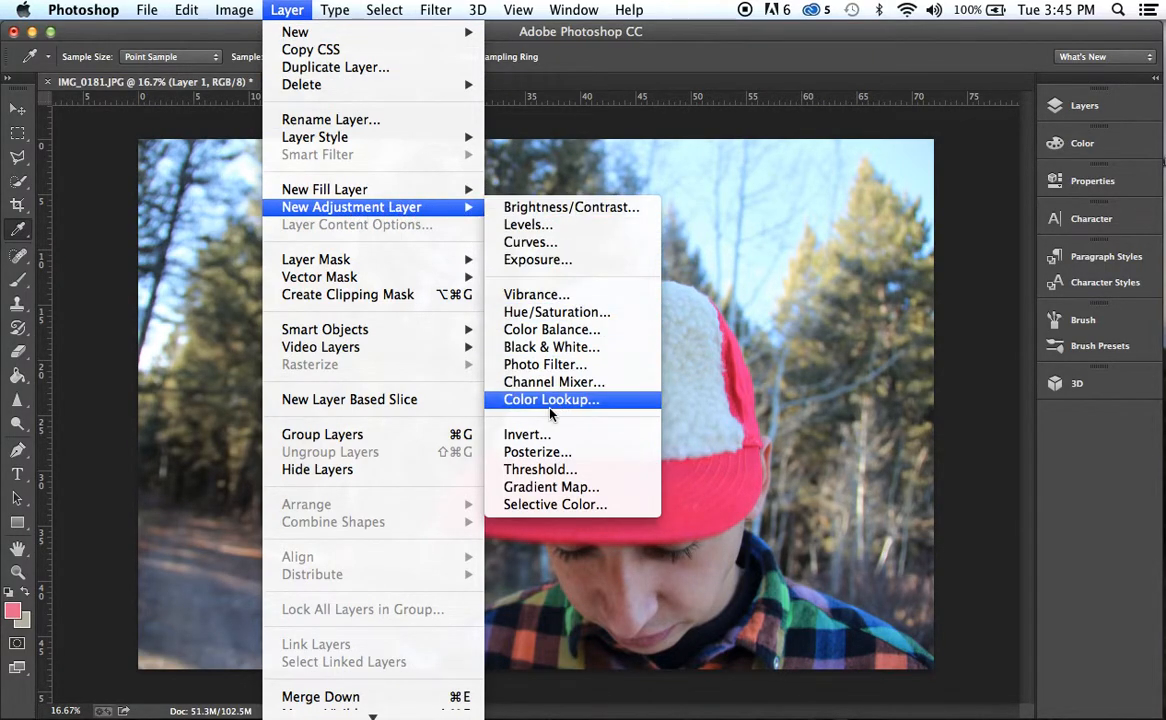
left_click(590, 261)
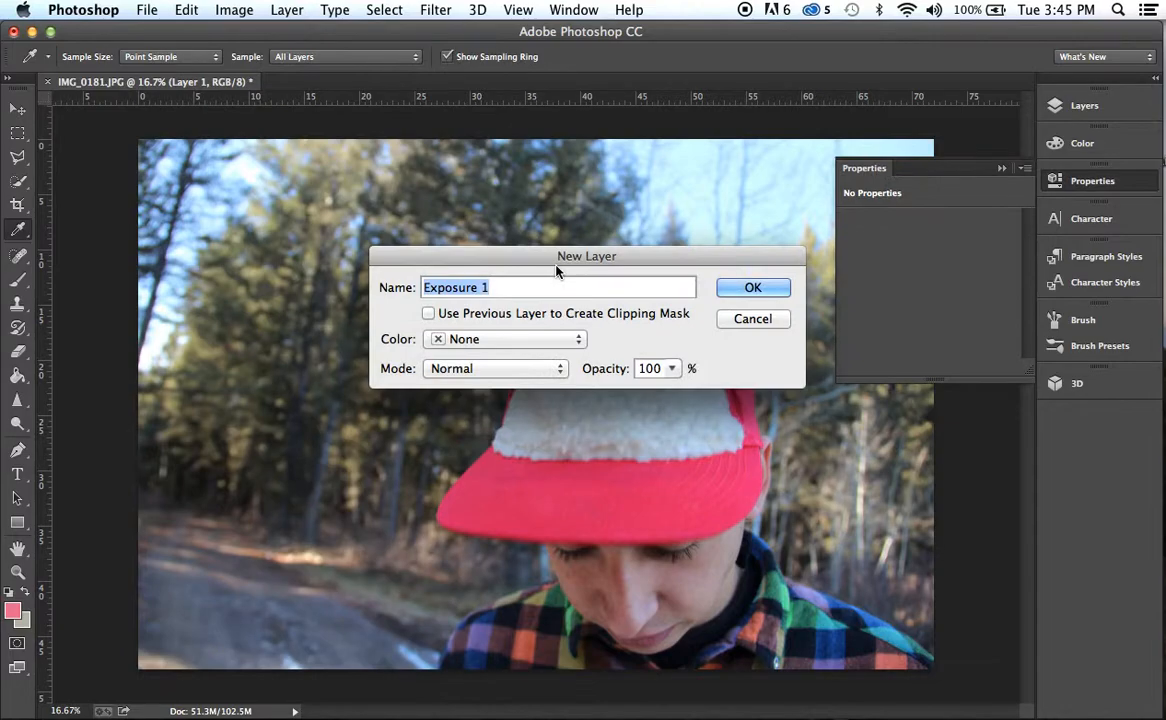
left_click(772, 289)
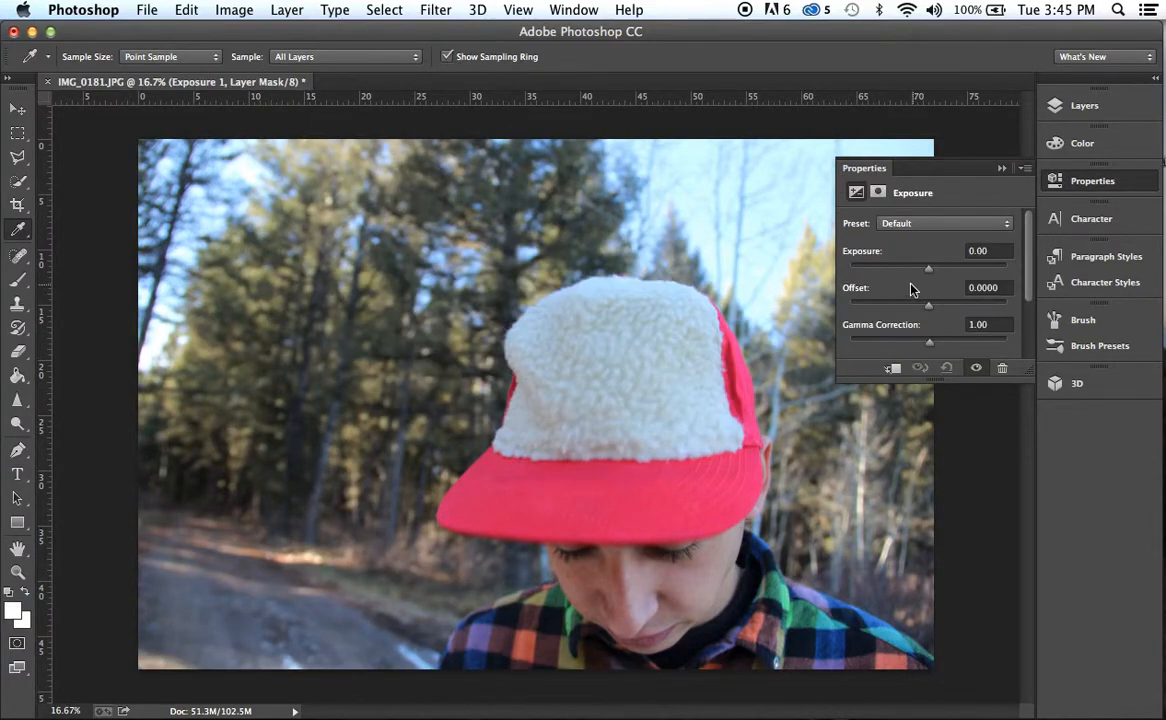
- Set the Exposure adjustment's exposure to -0.52 and its offset to 0.0183
left_click_drag(929, 273, 925, 276)
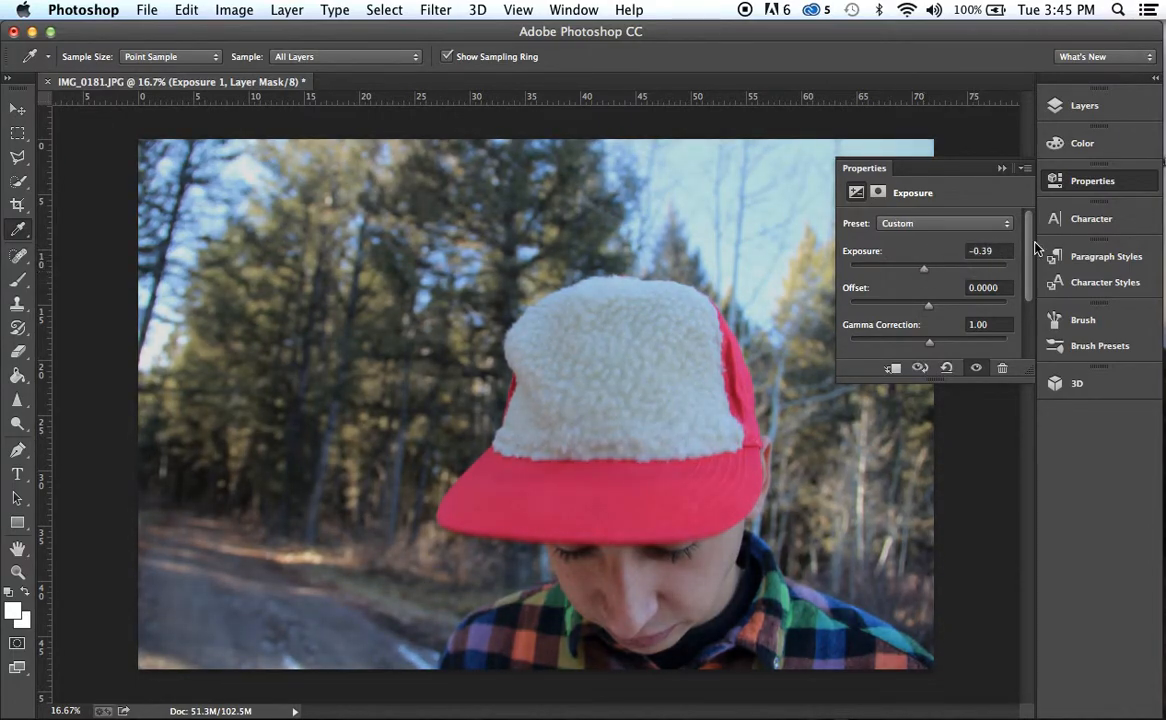
left_click(1005, 250)
type("-0.52")
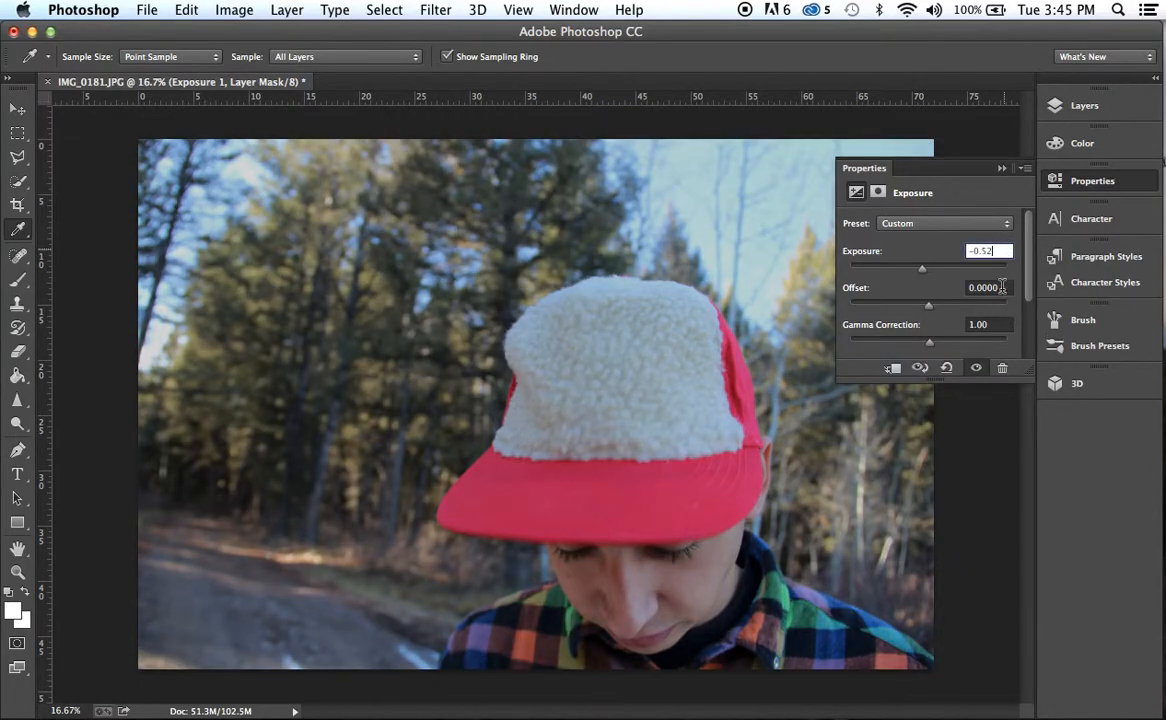
left_click(1001, 287)
type("0.00")
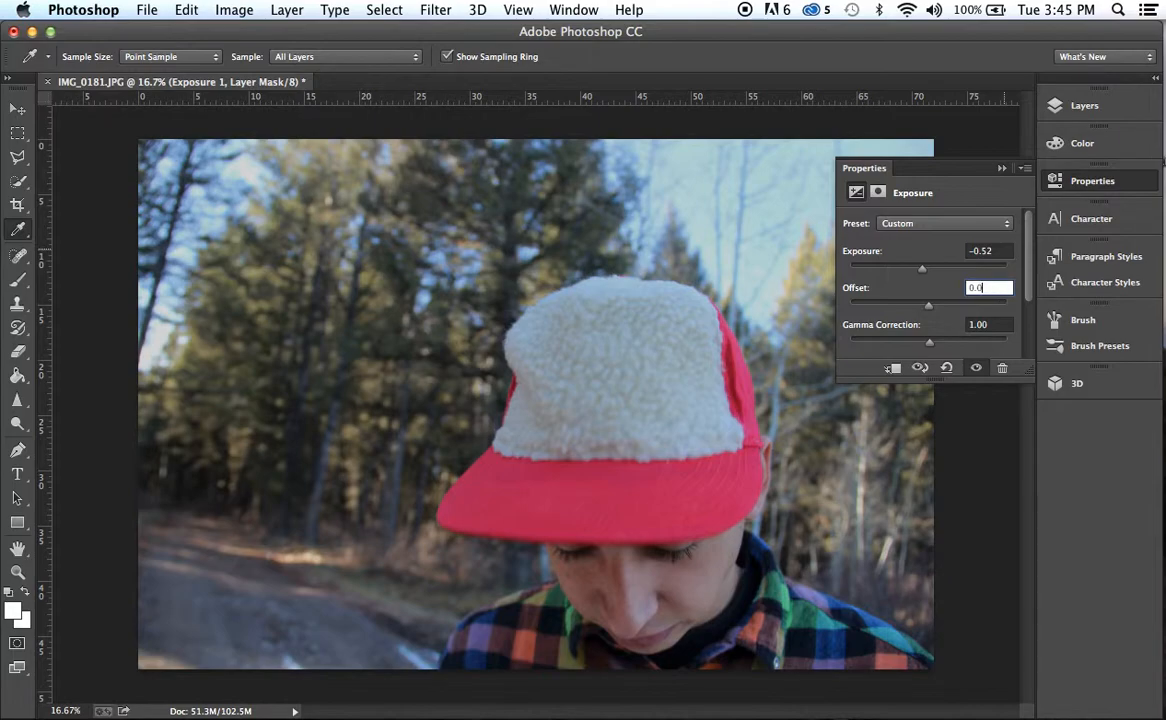
type("183")
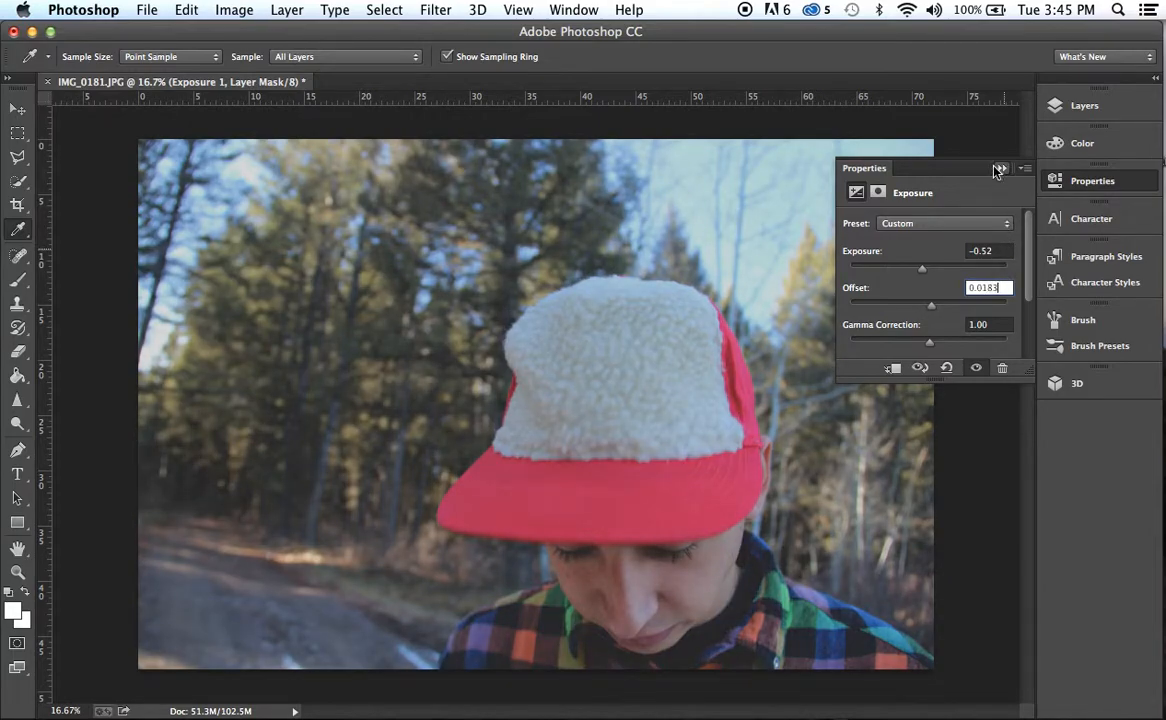
left_click(999, 170)
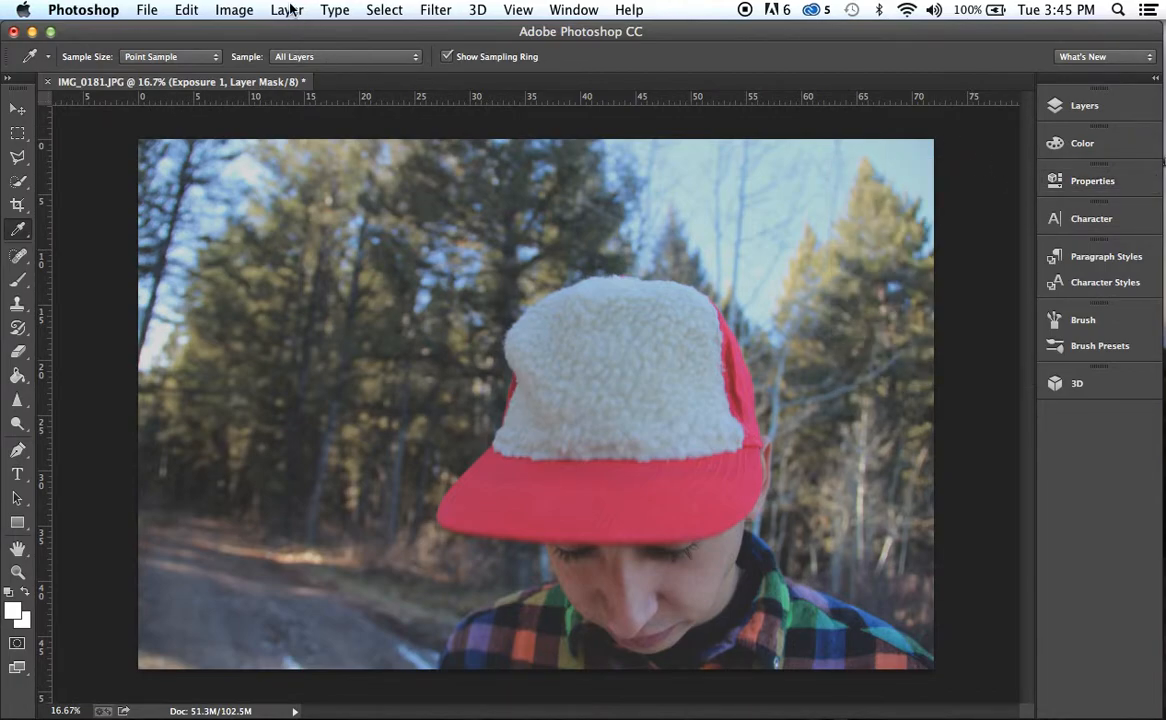
- Add a Solid Color fill layer above the Exposure adjustment with the cream colour e9e3bf
left_click(1080, 108)
left_click(929, 269)
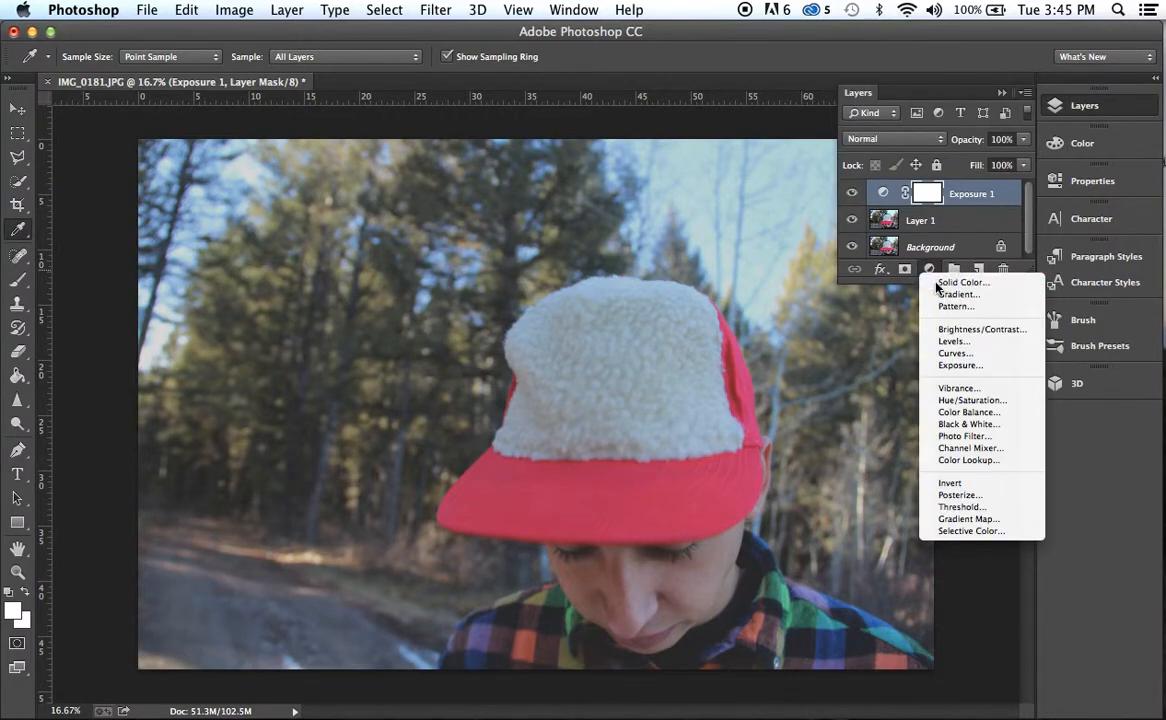
left_click(945, 283)
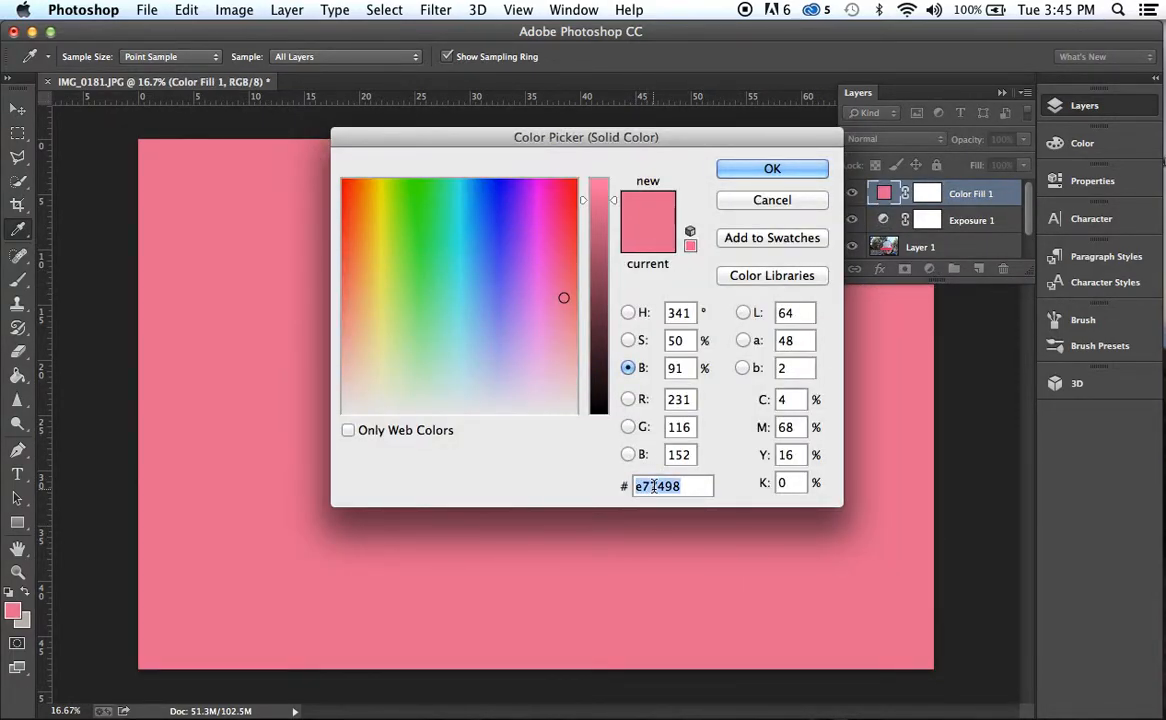
type("e3")
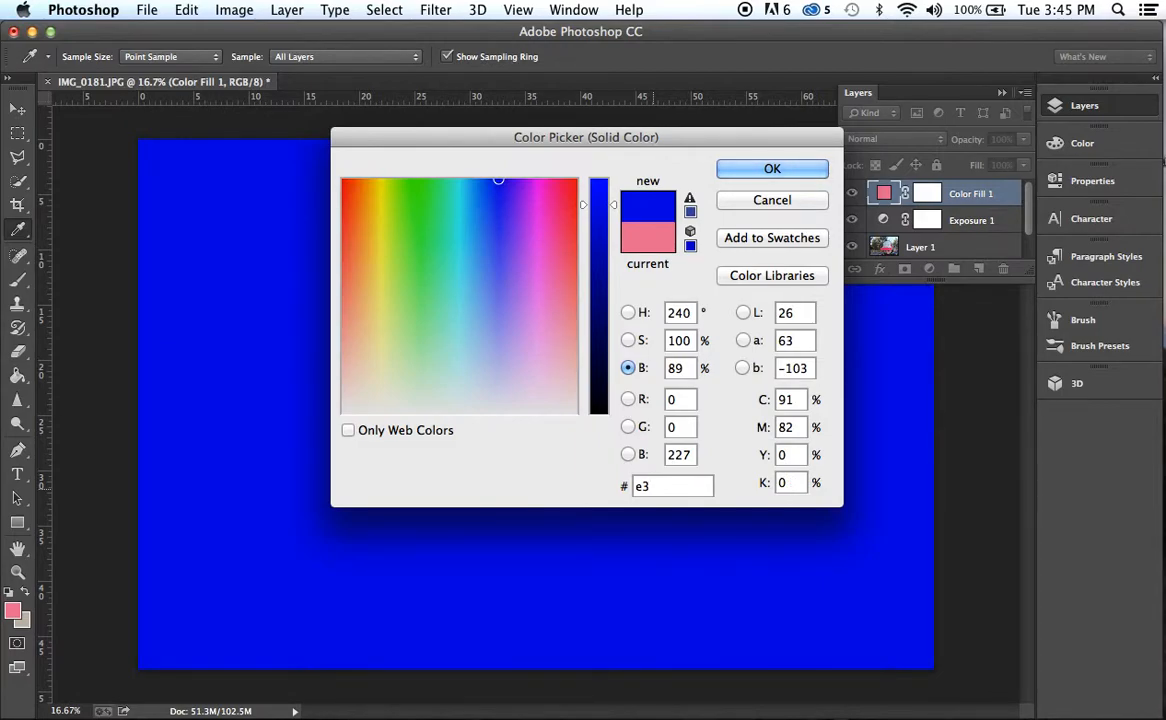
key("BackSpace")
type("9e3bf")
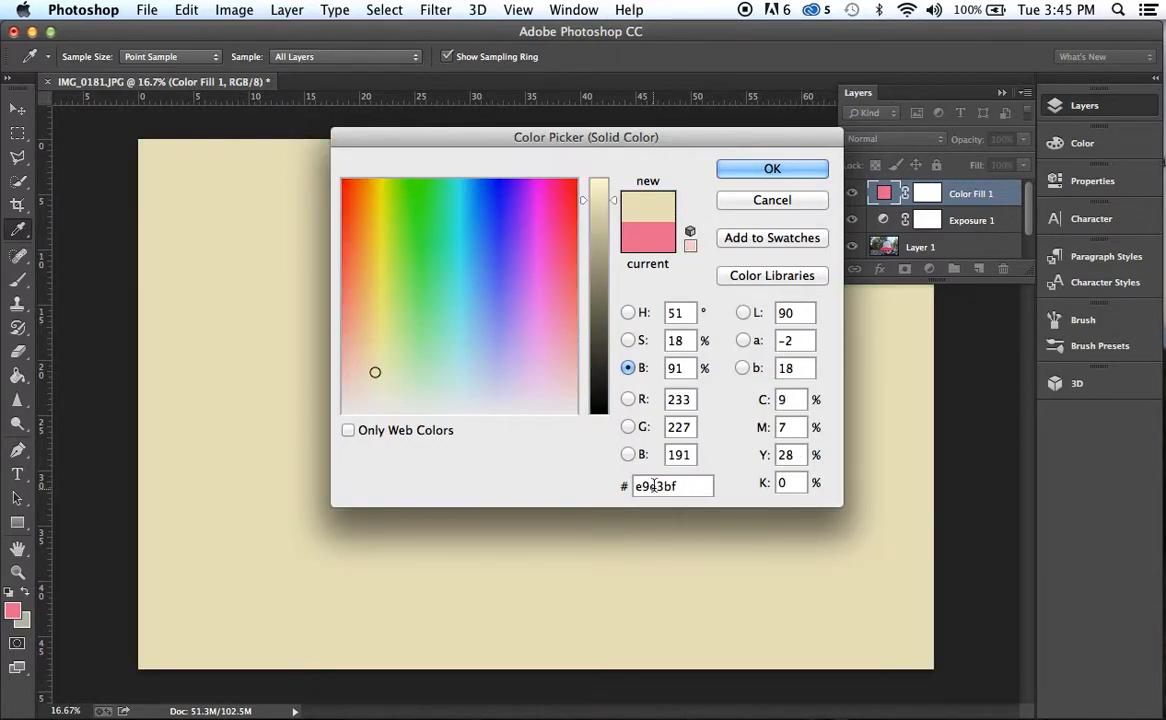
left_click(745, 169)
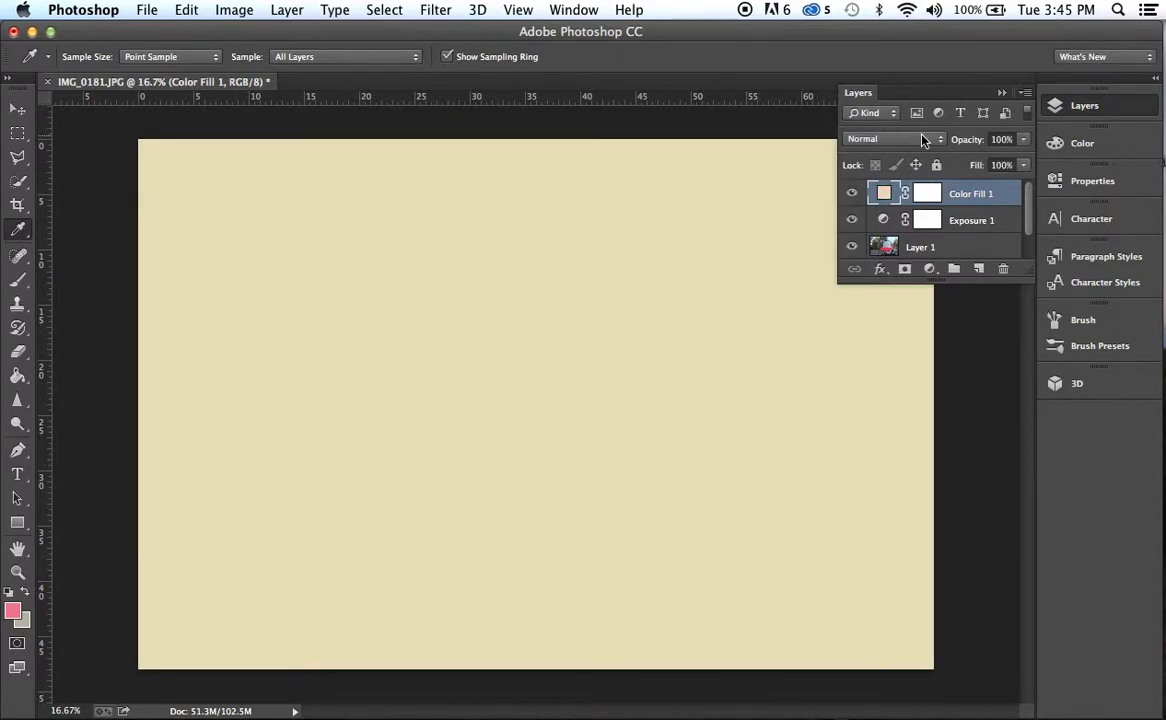
- Set the cream fill layer's blend mode to Exclusion and lower its opacity to 13%
left_click(925, 142)
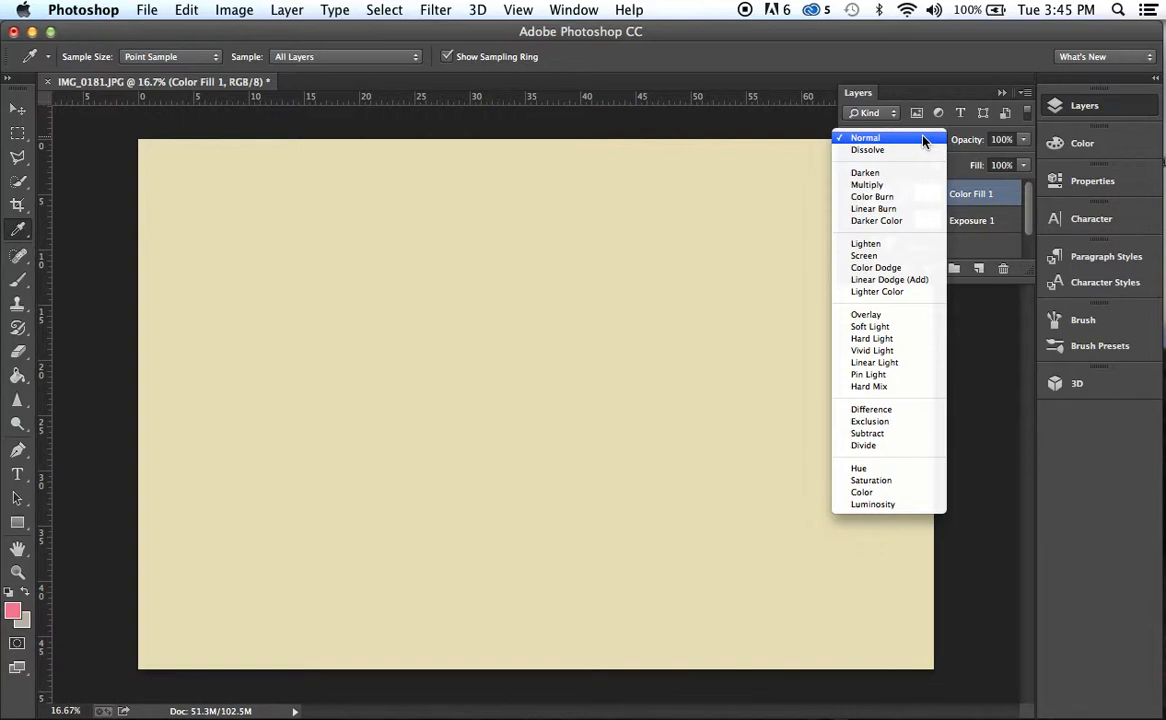
left_click(884, 423)
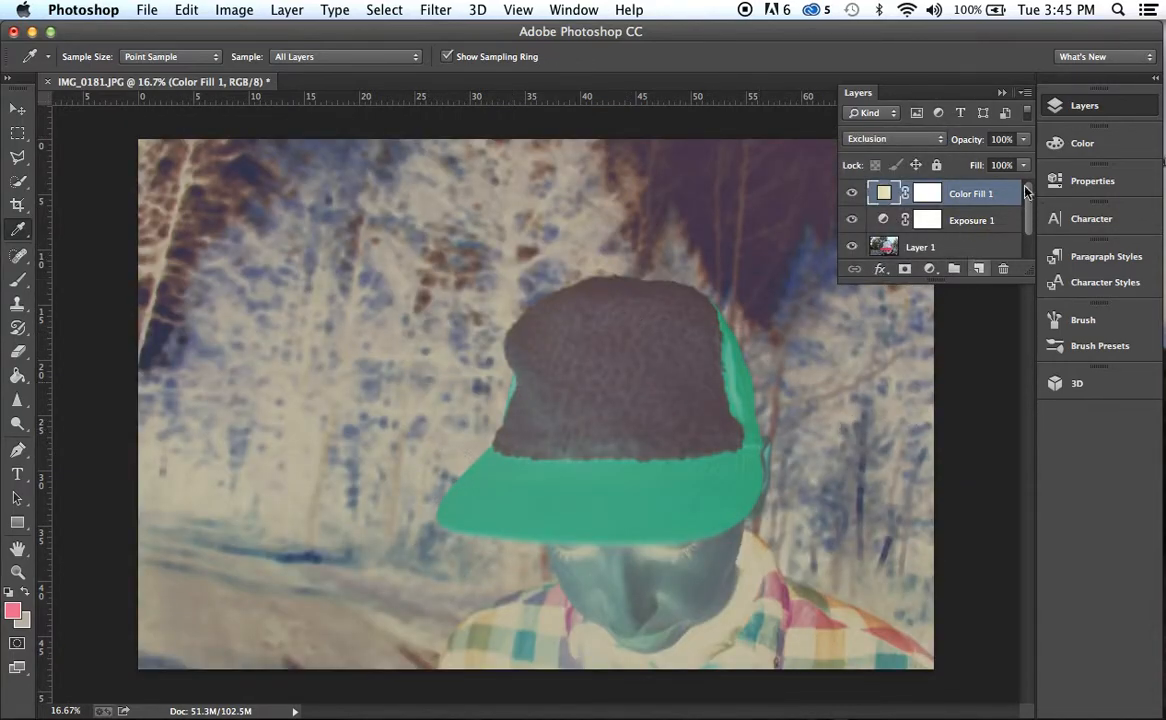
left_click(1023, 140)
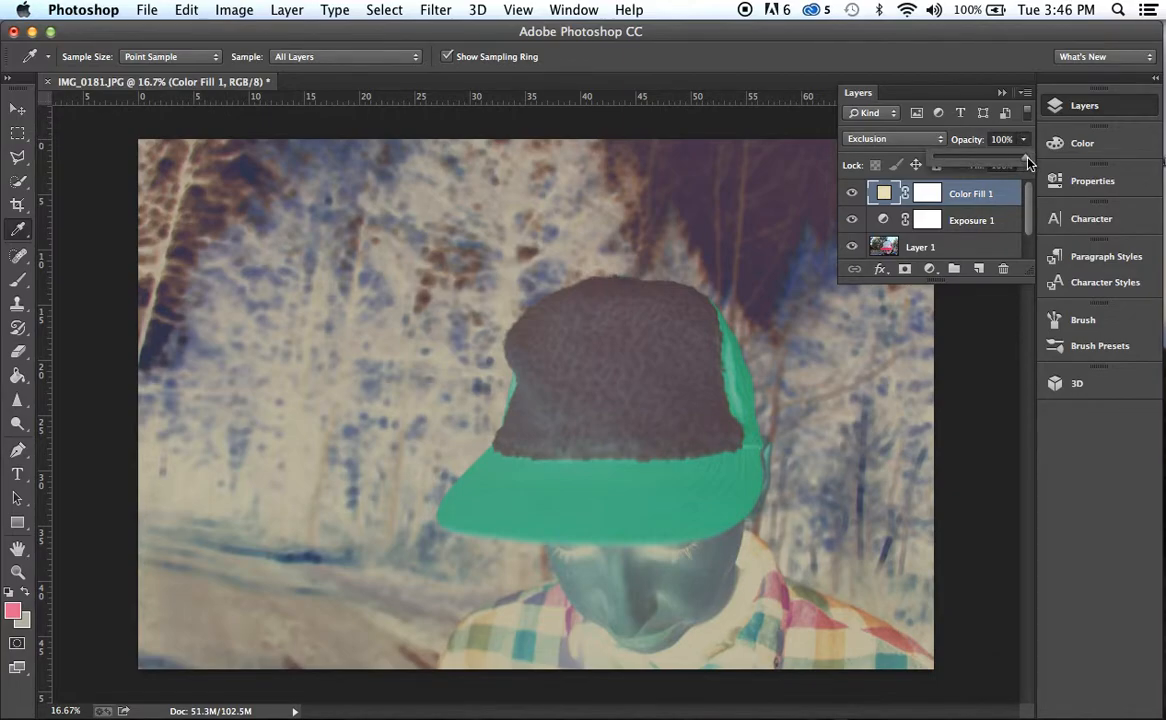
left_click_drag(947, 165, 950, 166)
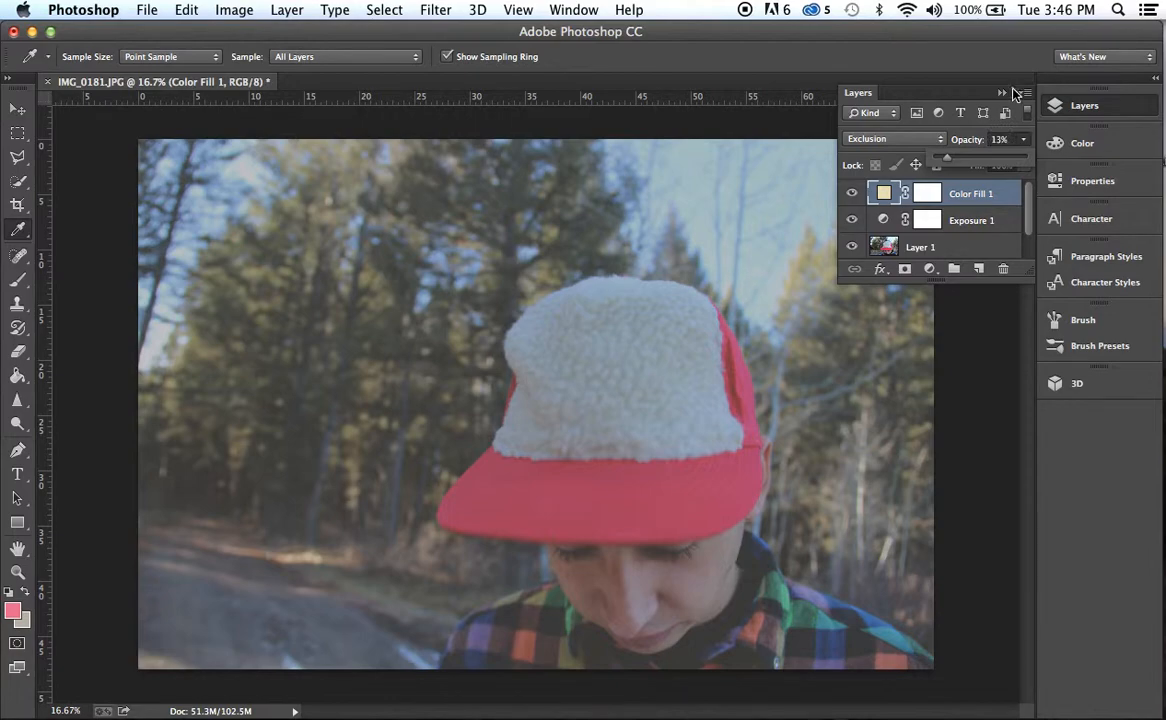
left_click(1002, 93)
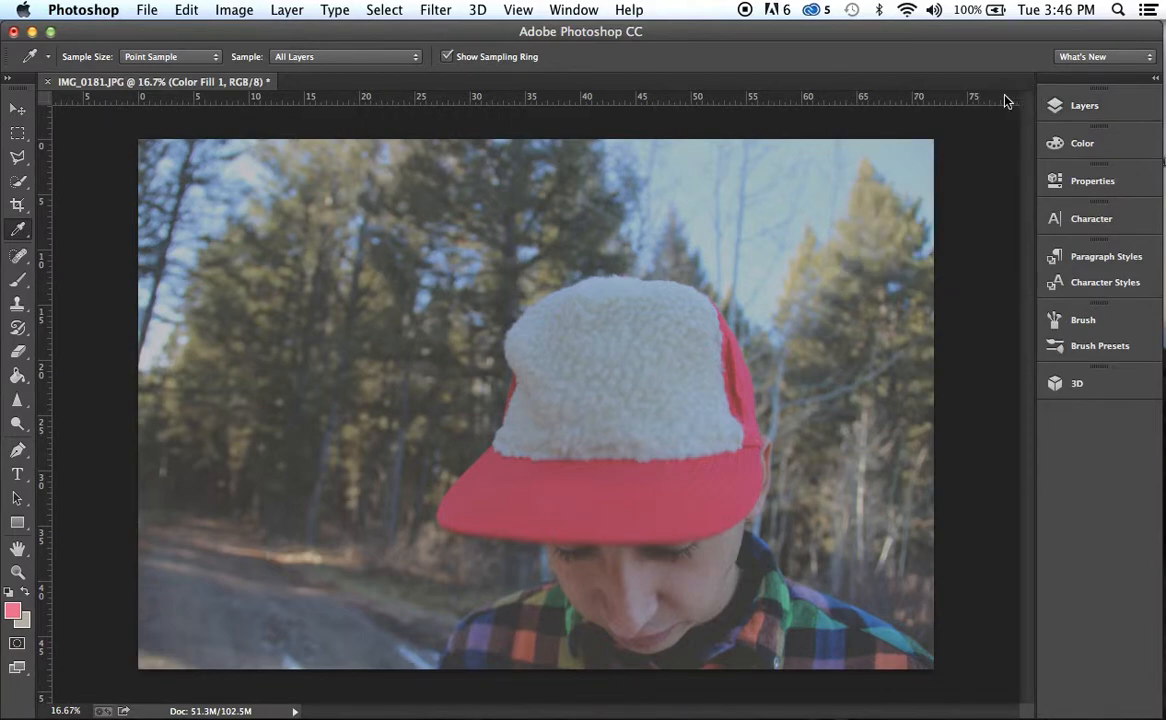
- Add a Curves adjustment layer above the colour fill and raise the curve's black point to output 10 at input 0
left_click(290, 10)
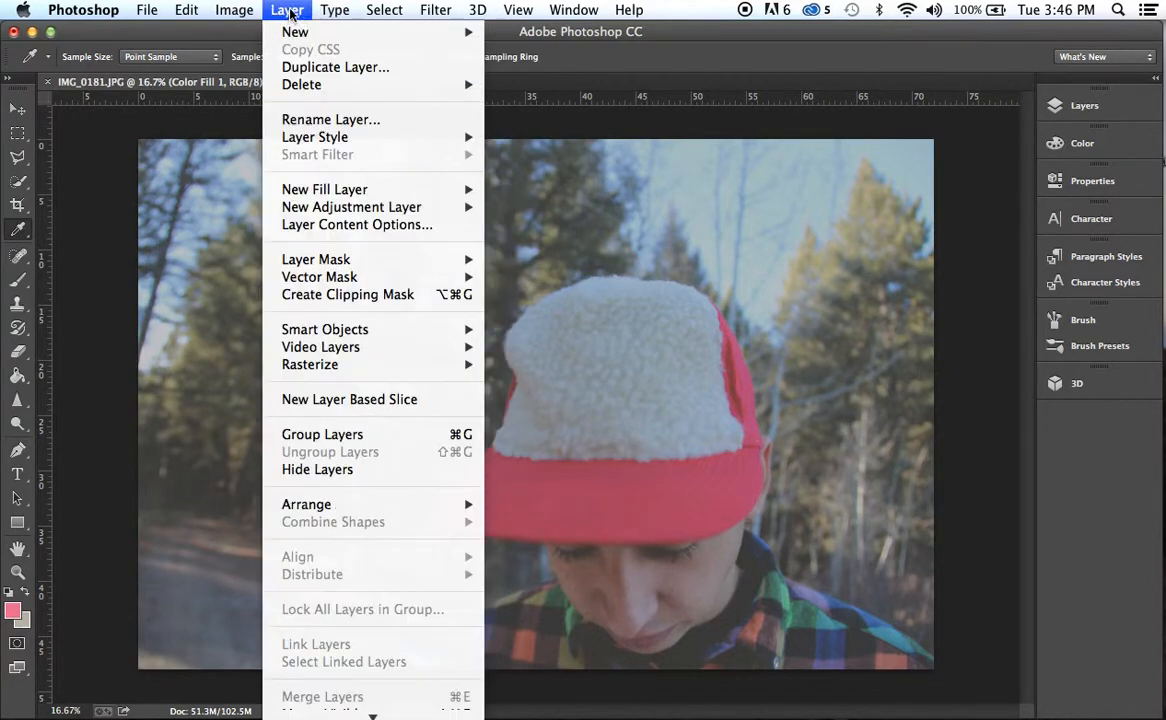
mouse_move(320, 207)
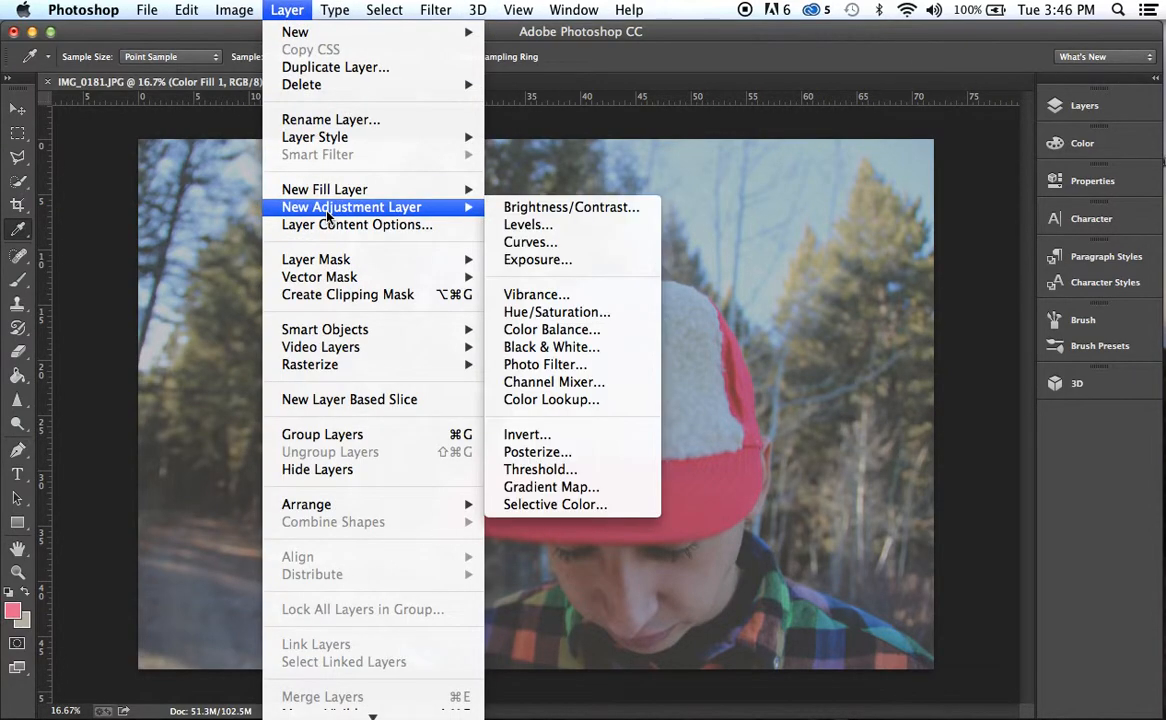
left_click(516, 245)
key("Return")
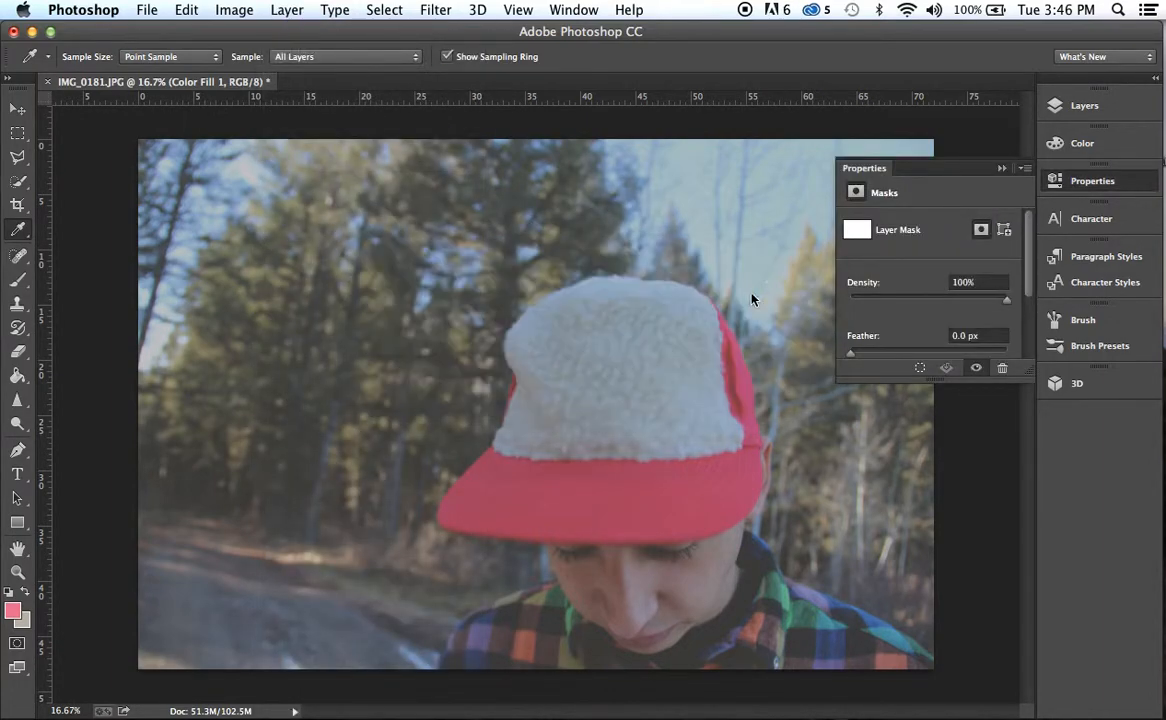
scroll(925, 311, "down", 3)
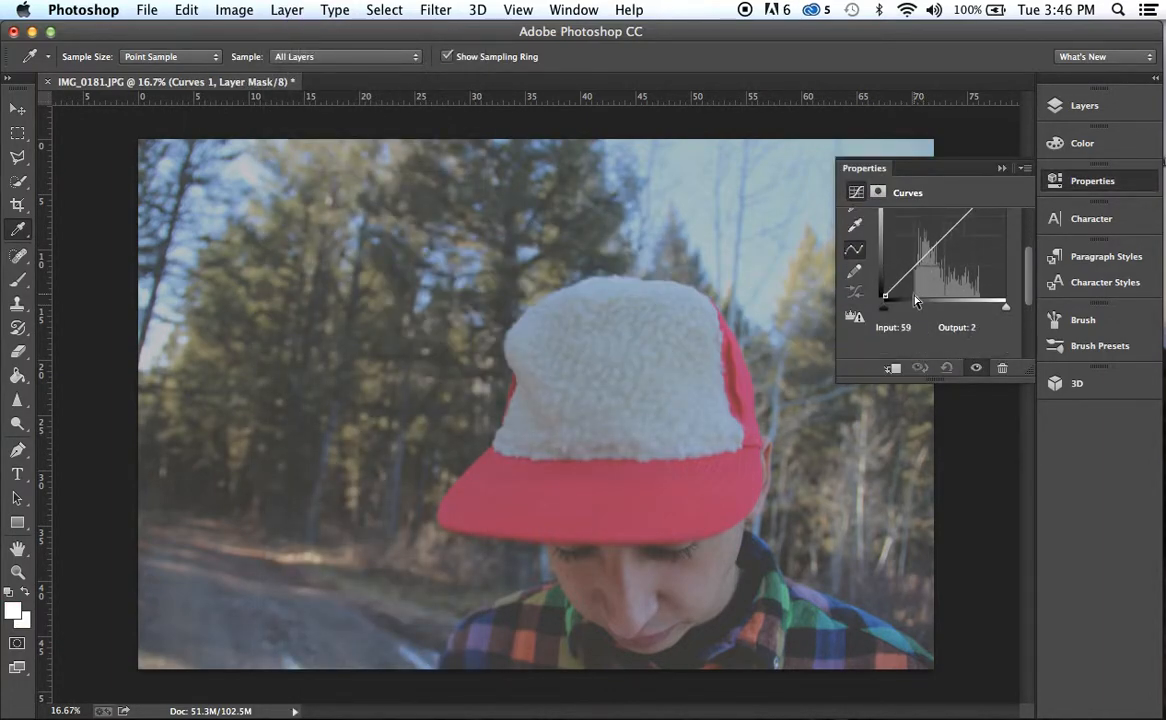
left_click_drag(889, 293, 884, 291)
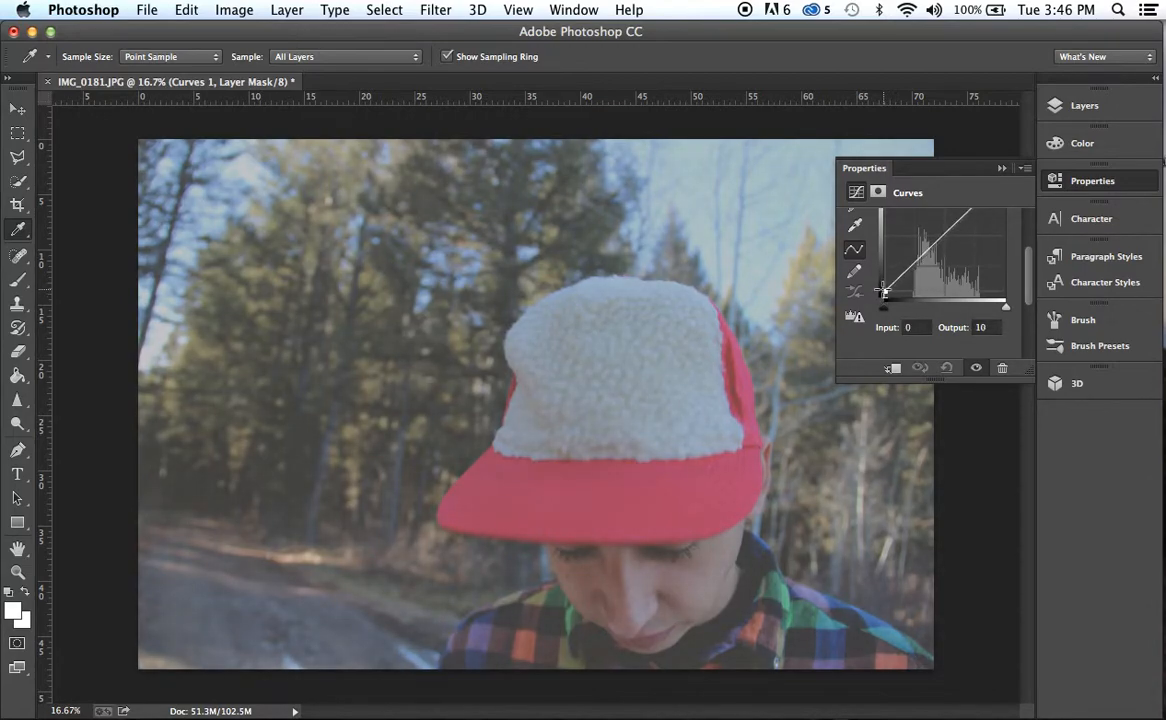
- Shape the curve into a gentle S by adding a slightly lowered shadow point and a raised highlight point
scroll(912, 293, "up", 3)
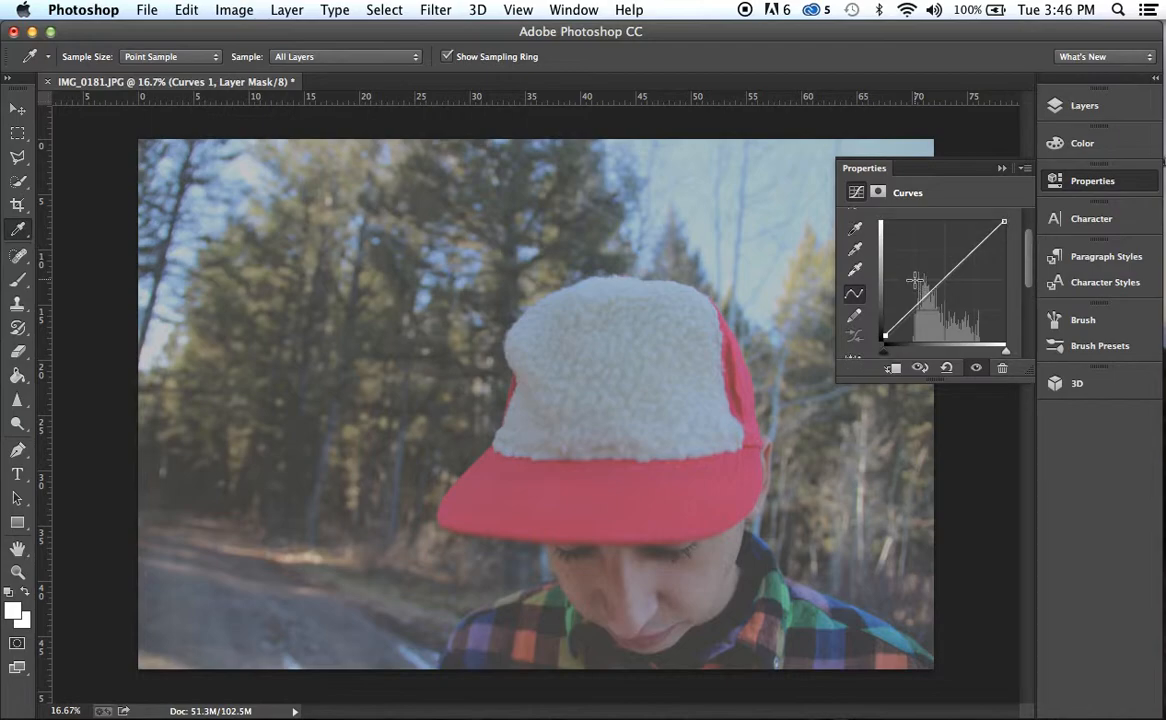
left_click(912, 310)
left_click_drag(912, 310, 911, 322)
left_click_drag(972, 256, 974, 237)
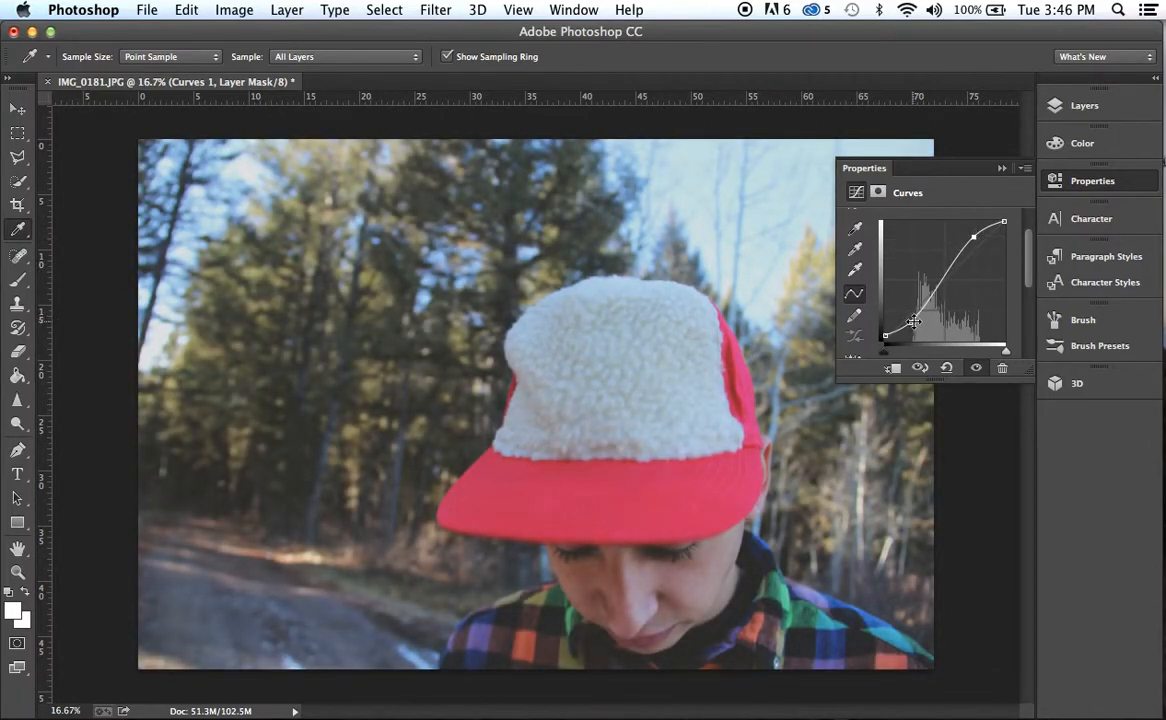
left_click_drag(911, 321, 919, 317)
left_click(1002, 168)
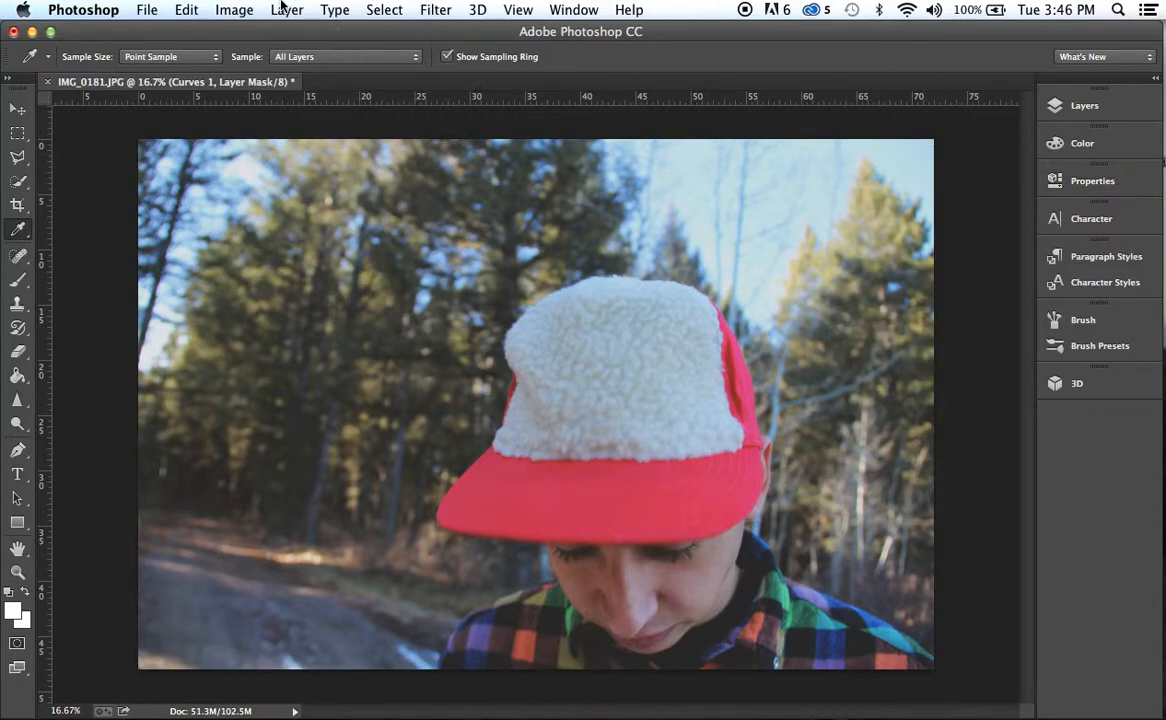
- Add a Black & White adjustment layer with default settings above the Curves layer and set its blend mode to Soft Light
left_click(287, 10)
mouse_move(361, 203)
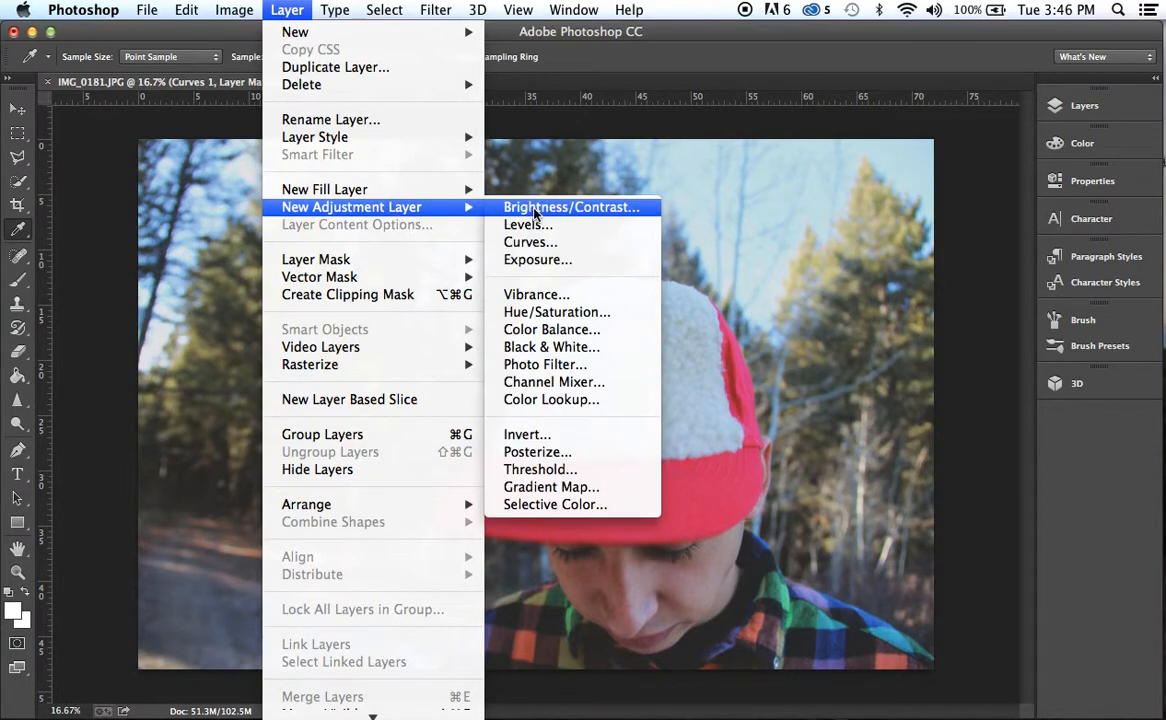
left_click(580, 349)
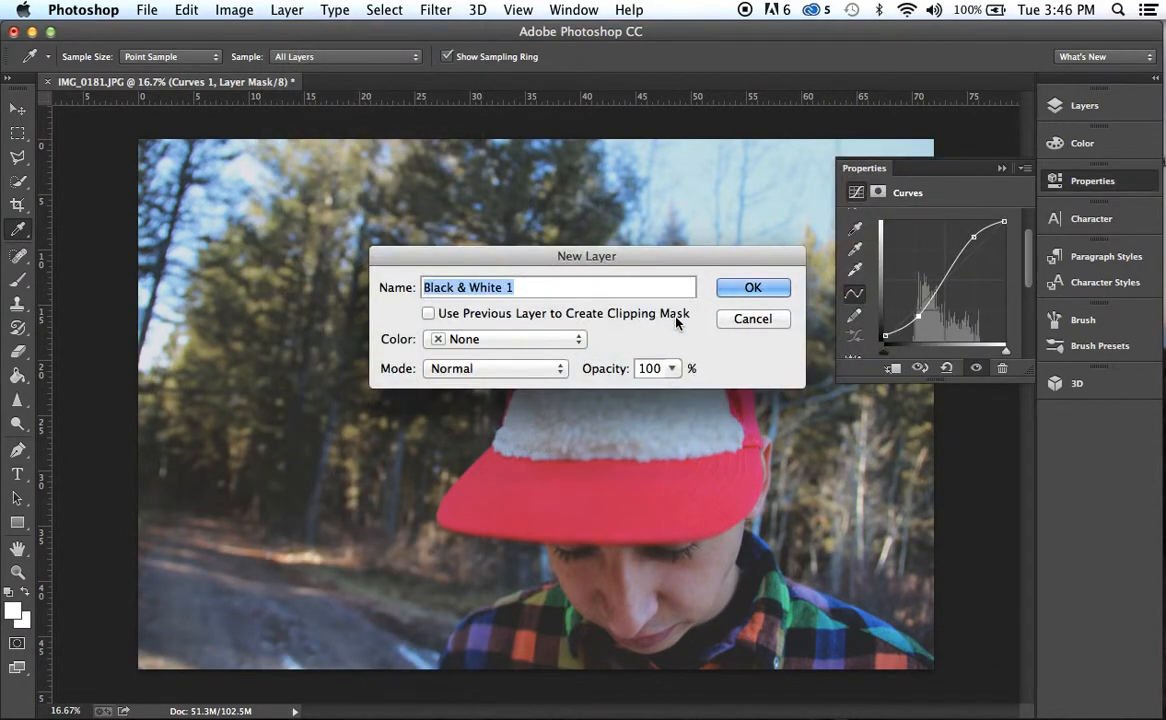
left_click(752, 286)
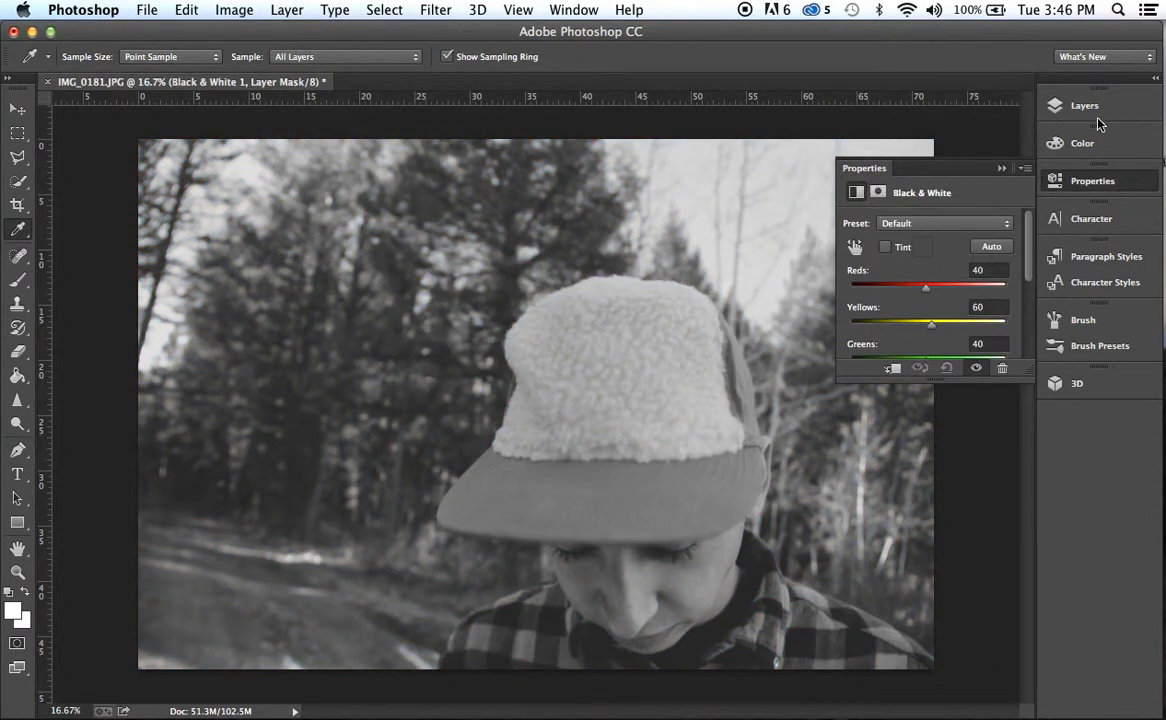
left_click(1084, 106)
left_click(924, 142)
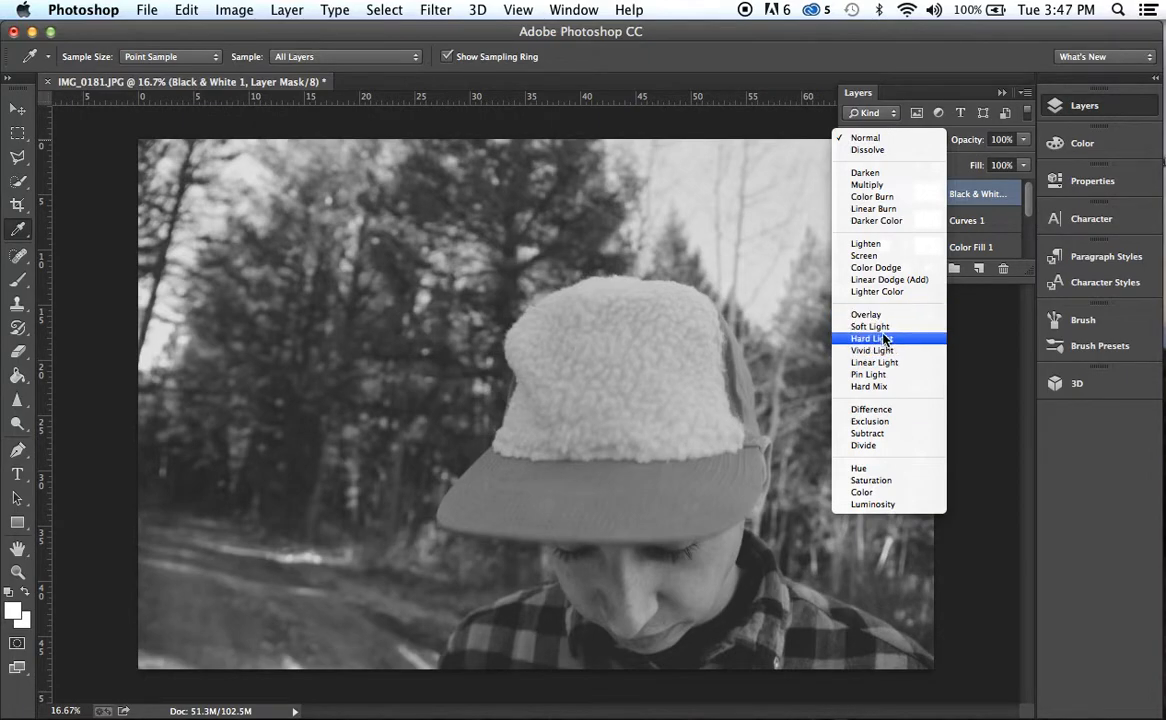
left_click(870, 326)
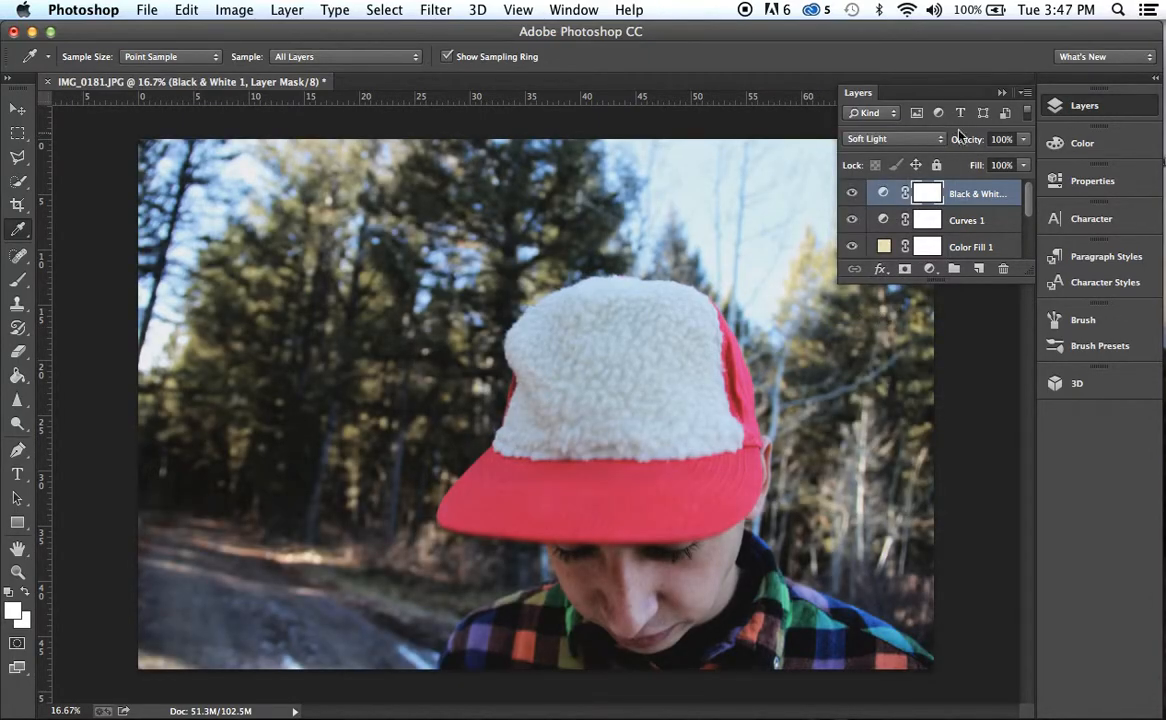
- Add a Hue/Saturation adjustment layer above the Black & White layer and lower its saturation to -52
left_click(1002, 93)
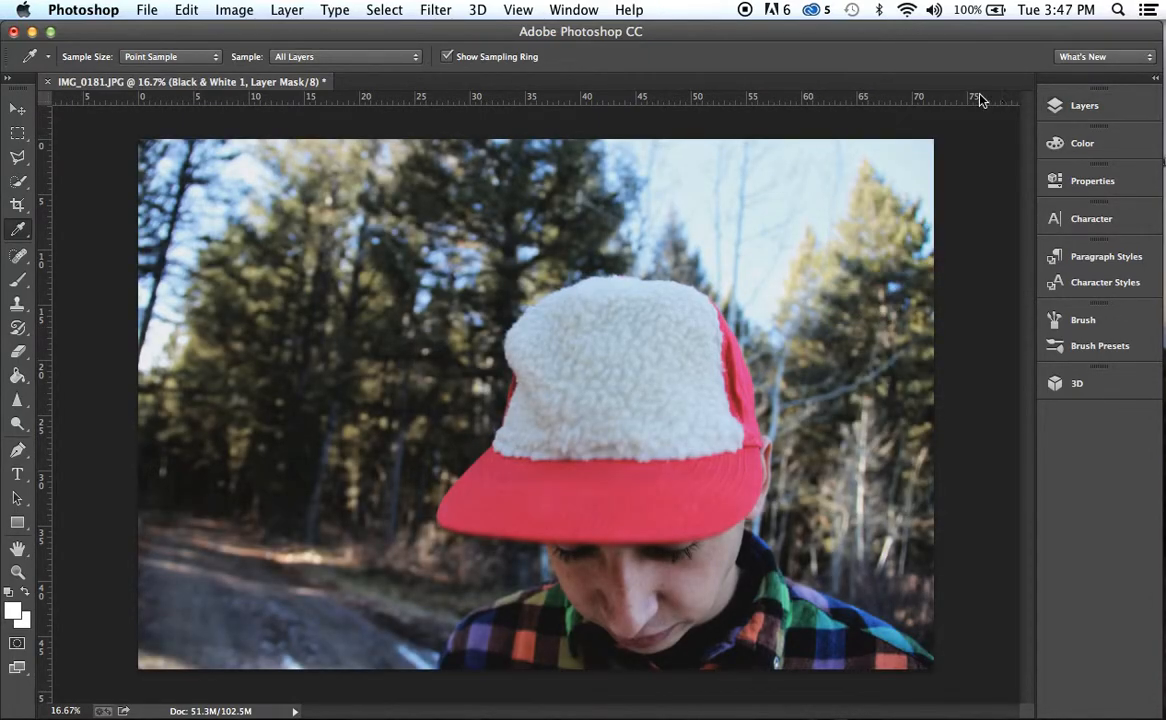
left_click(285, 10)
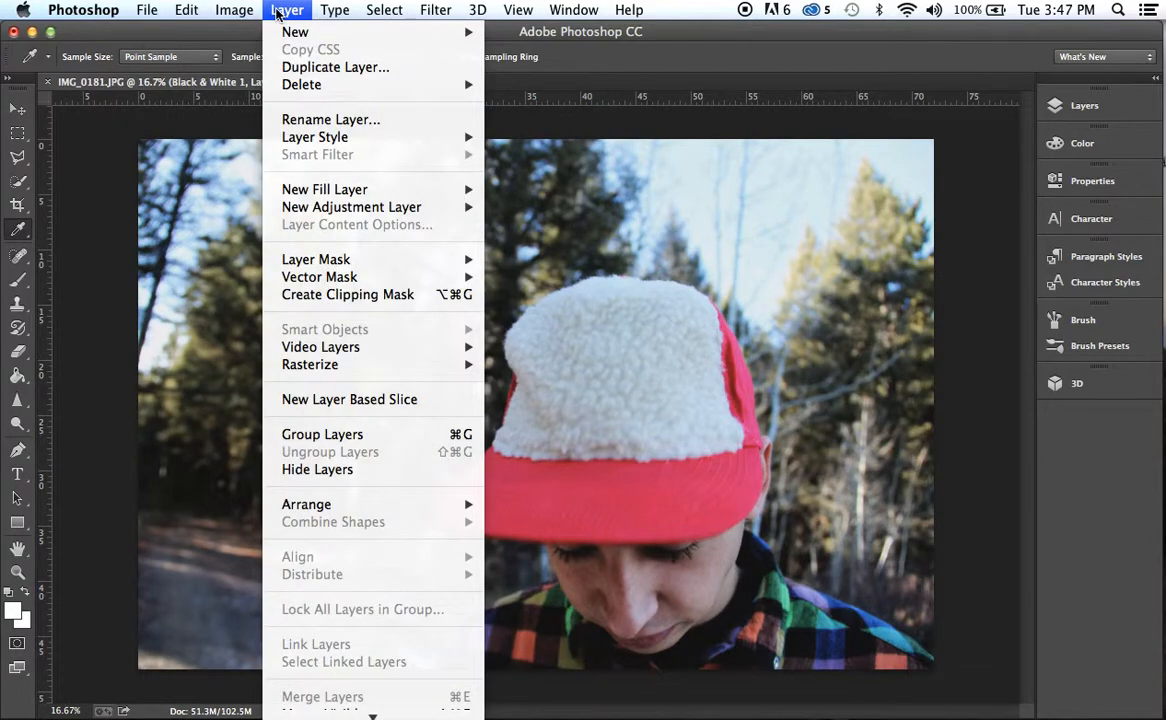
mouse_move(335, 218)
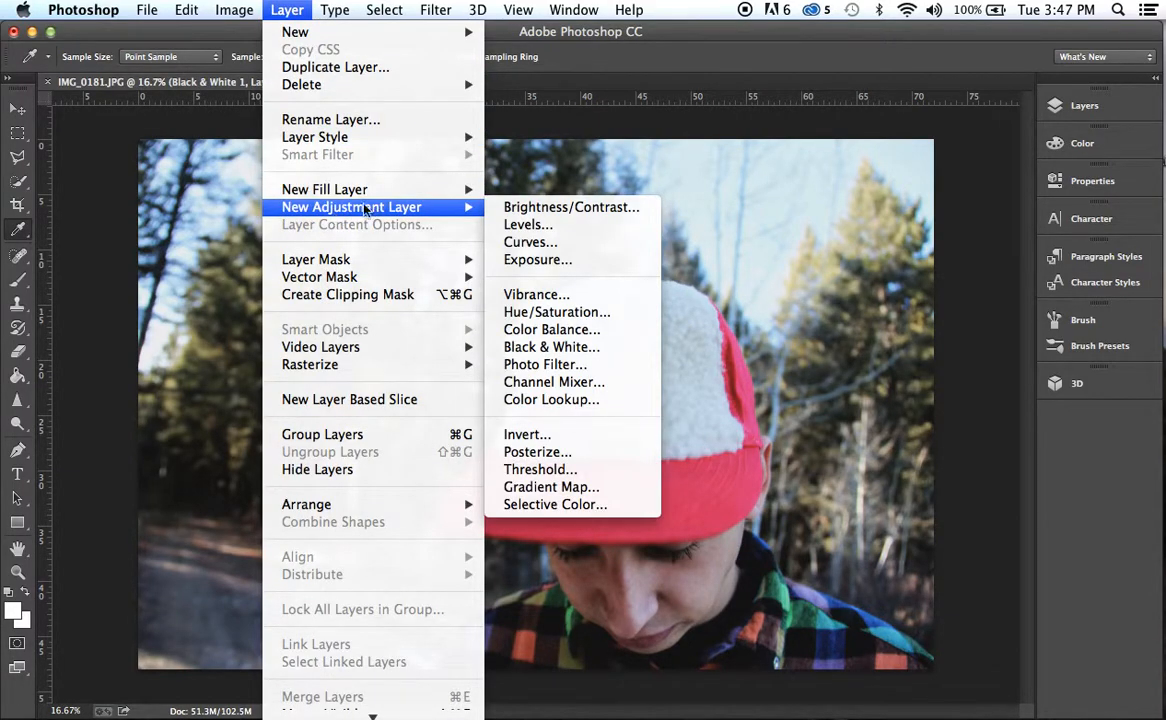
left_click(560, 312)
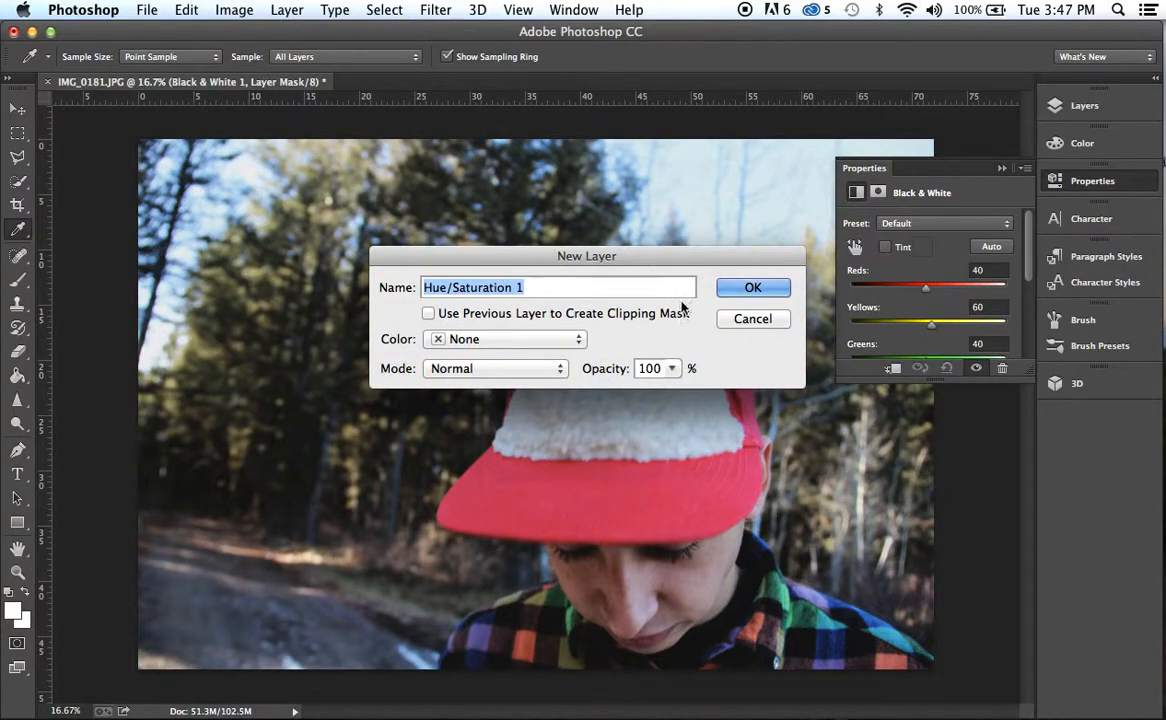
left_click(752, 289)
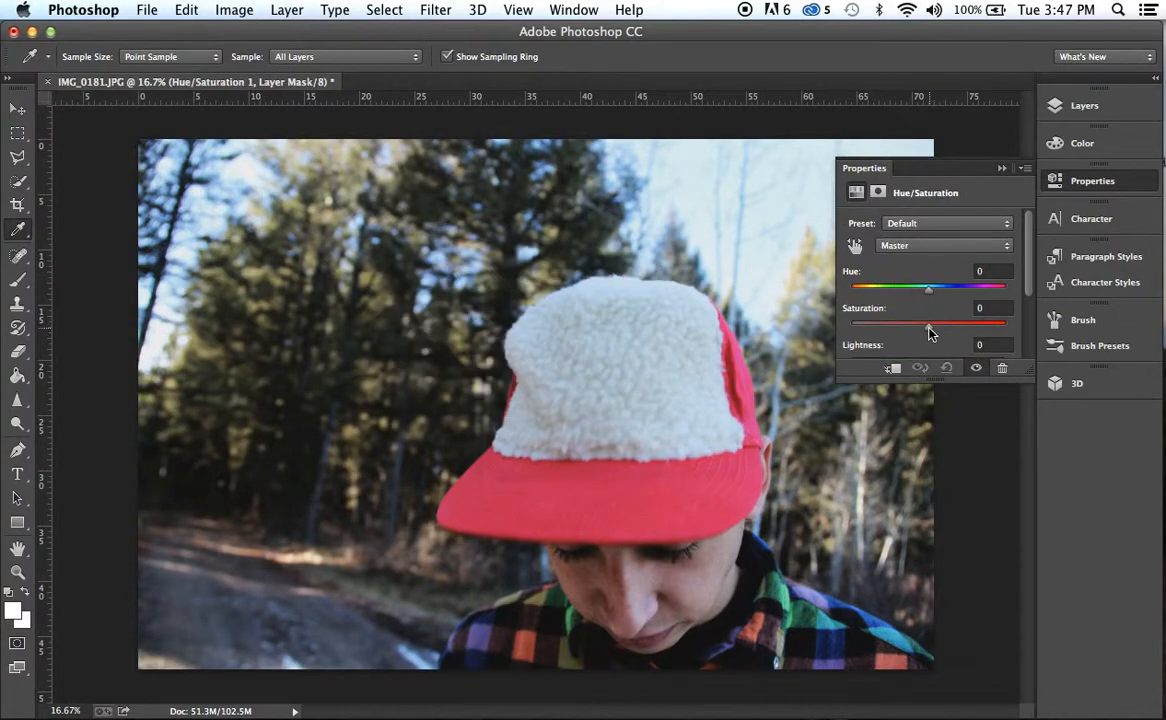
left_click_drag(929, 333, 889, 333)
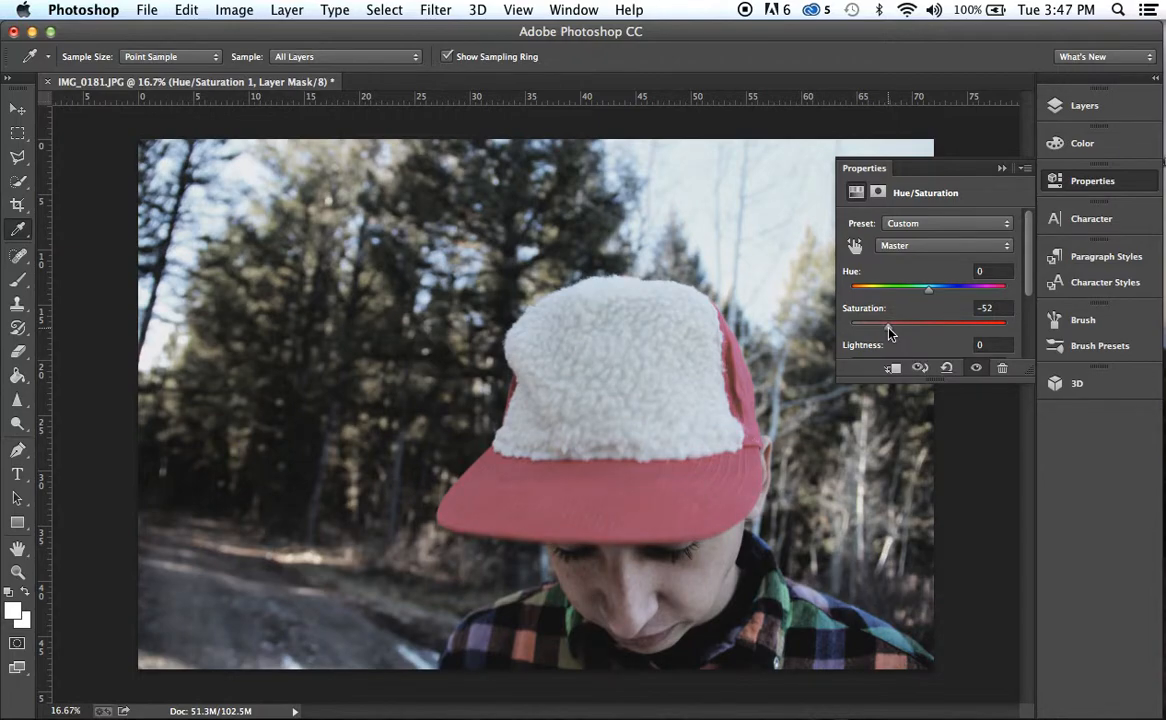
- Set the Hue/Saturation layer's blend mode to Screen
left_click(1079, 107)
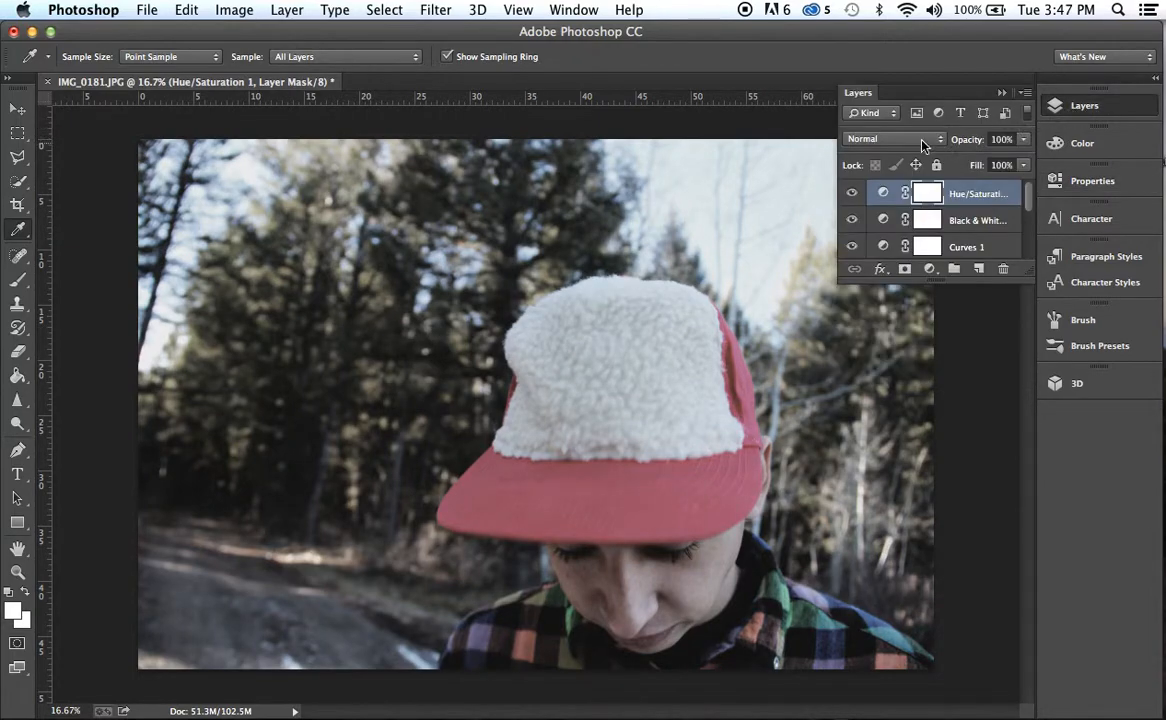
left_click(921, 141)
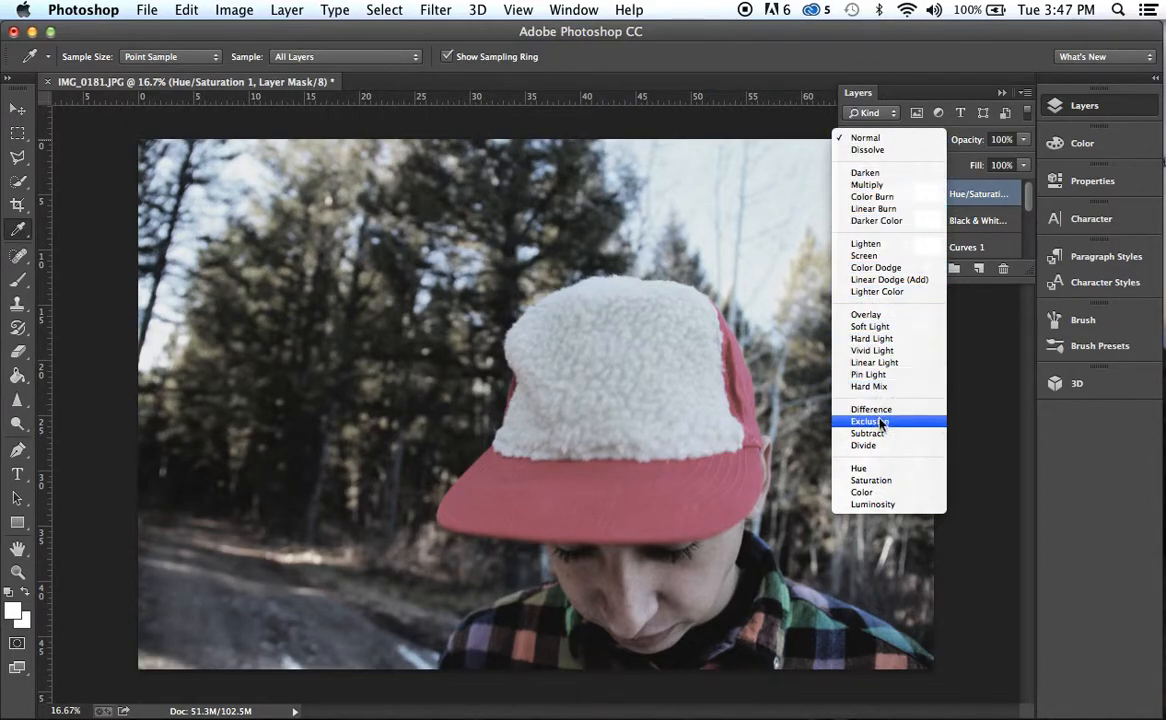
left_click(875, 255)
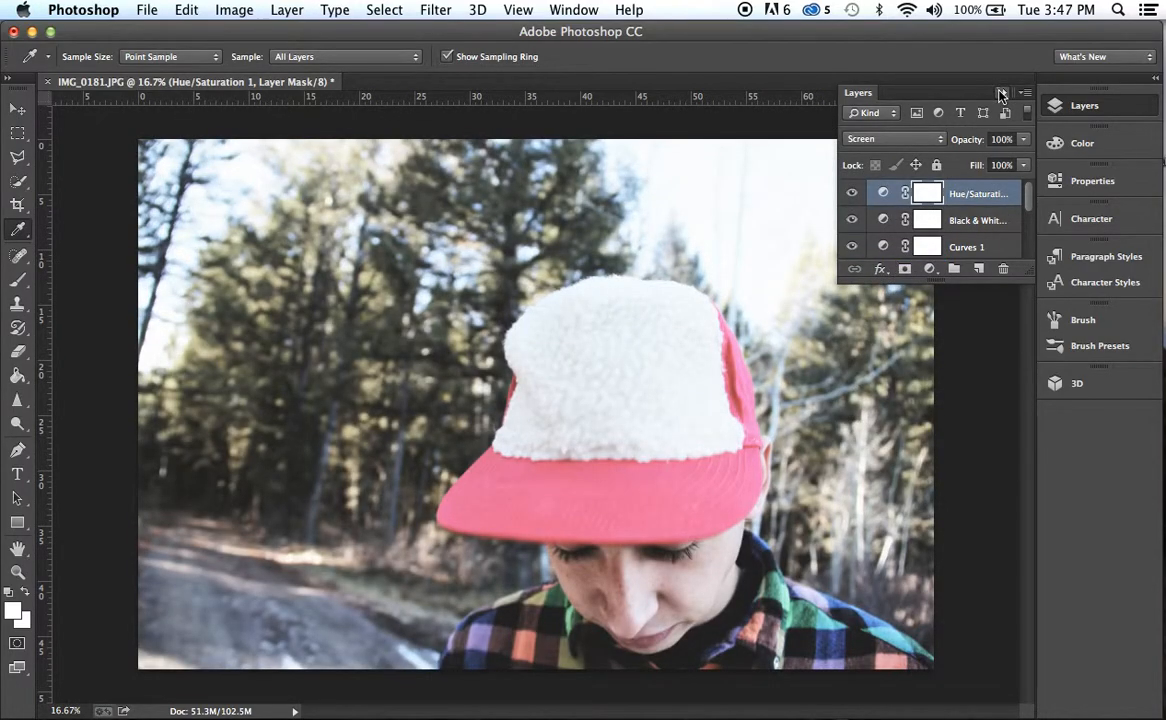
left_click(1001, 93)
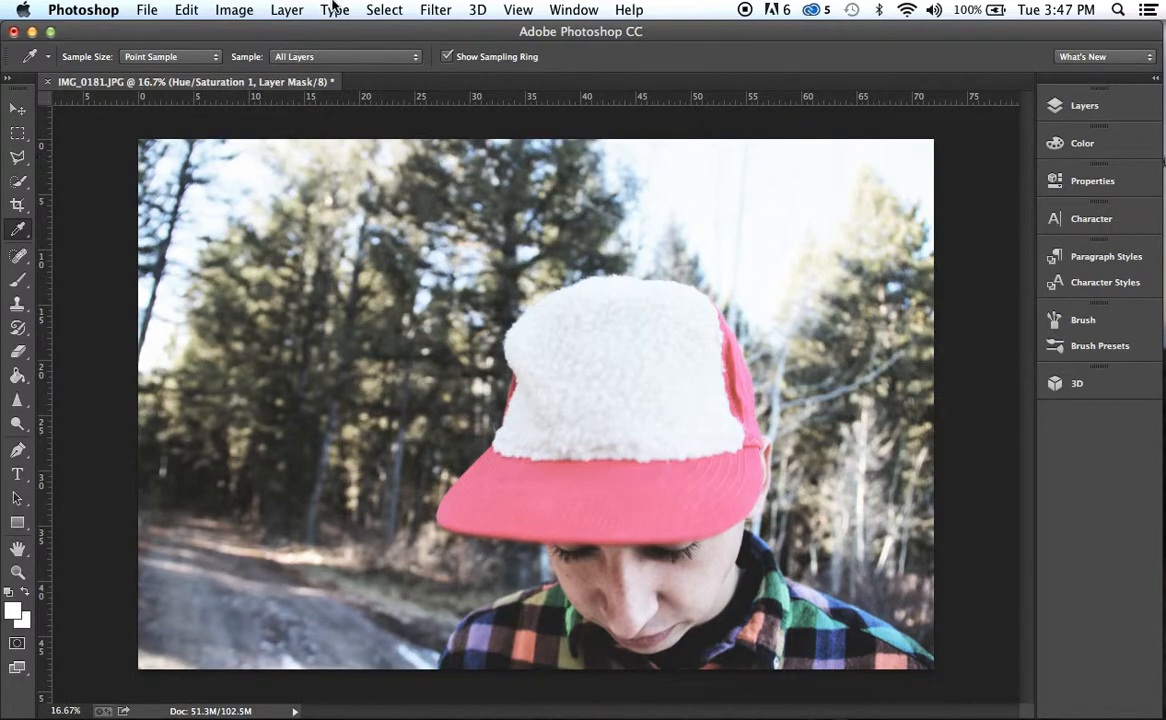
left_click(236, 12)
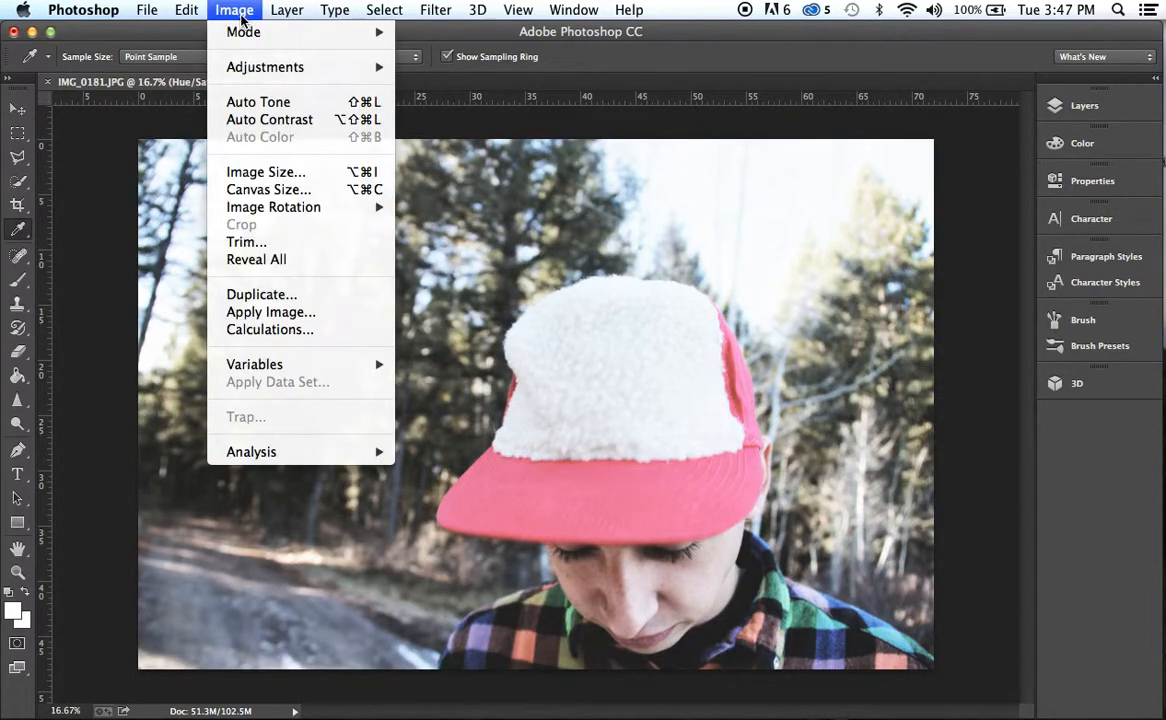
mouse_move(289, 15)
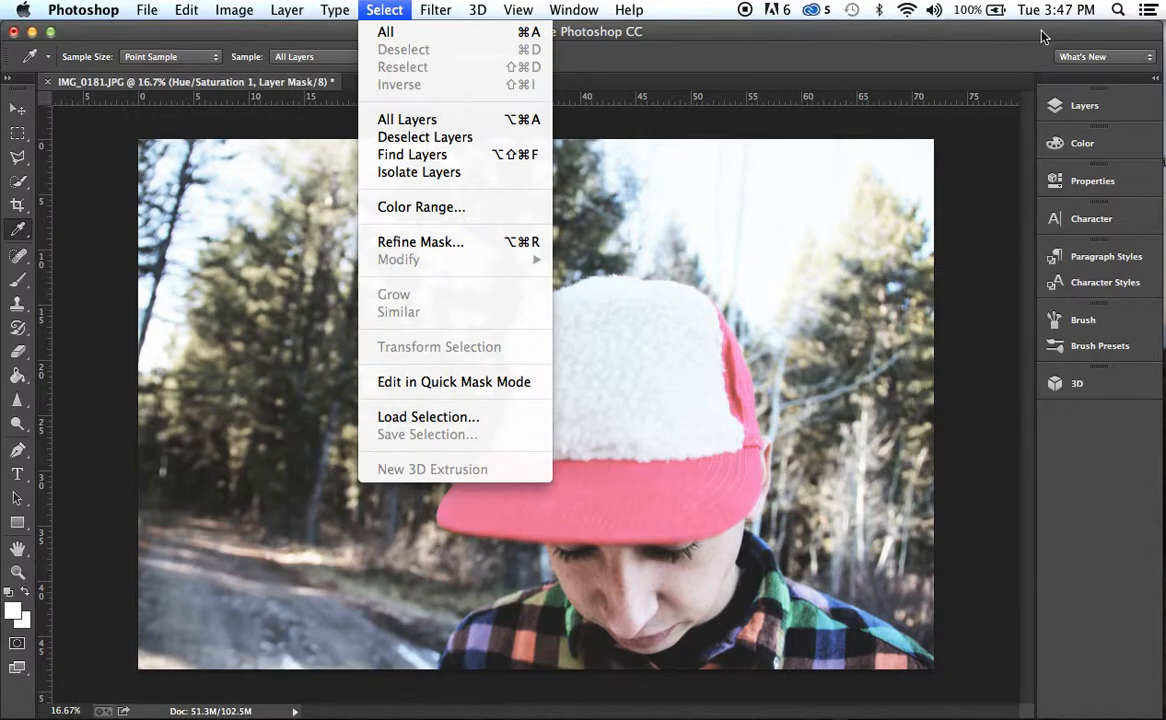
left_click(1120, 105)
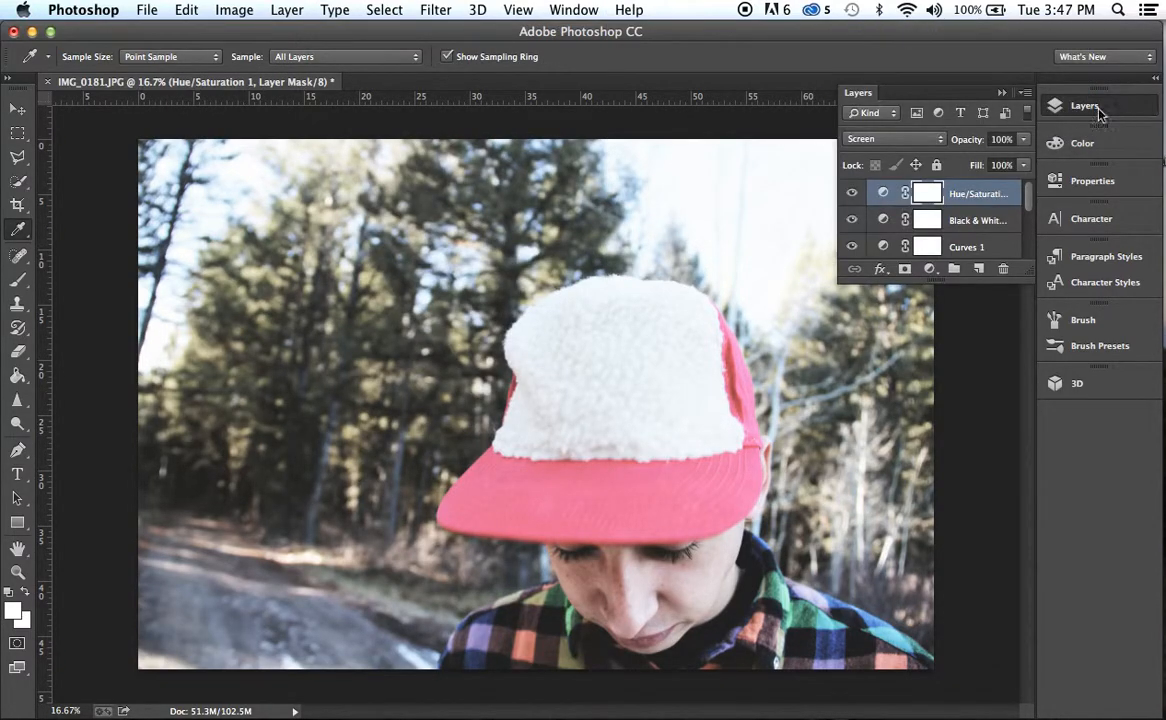
left_click(929, 269)
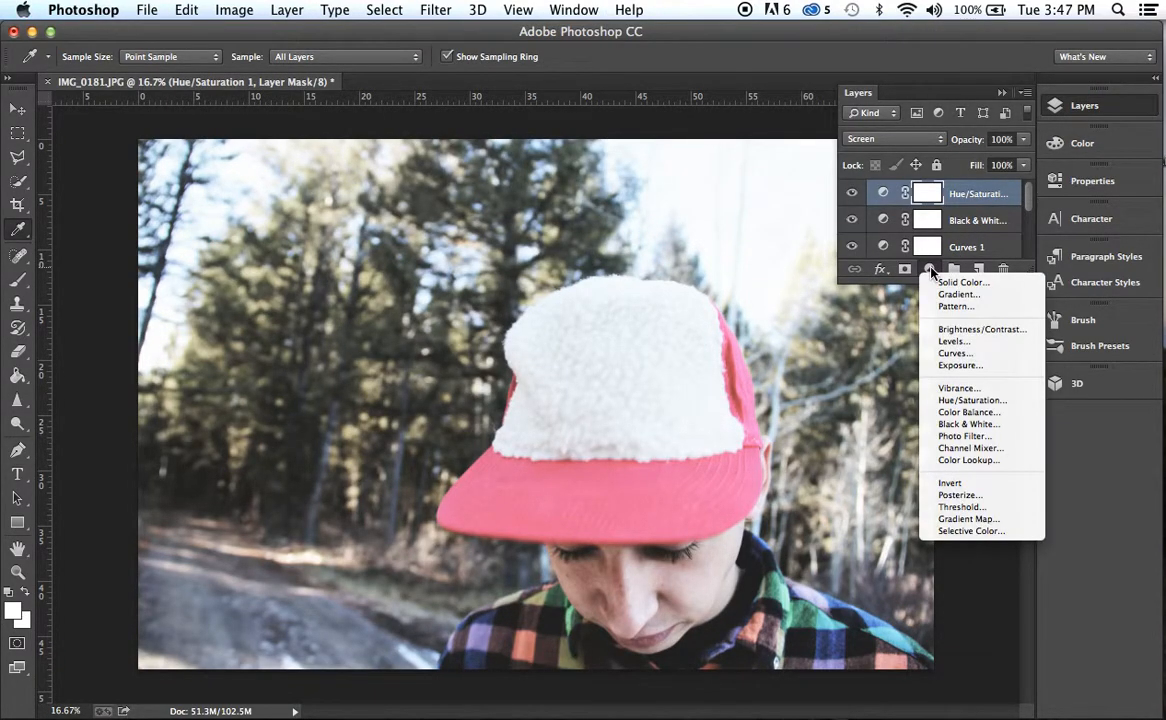
left_click(1064, 104)
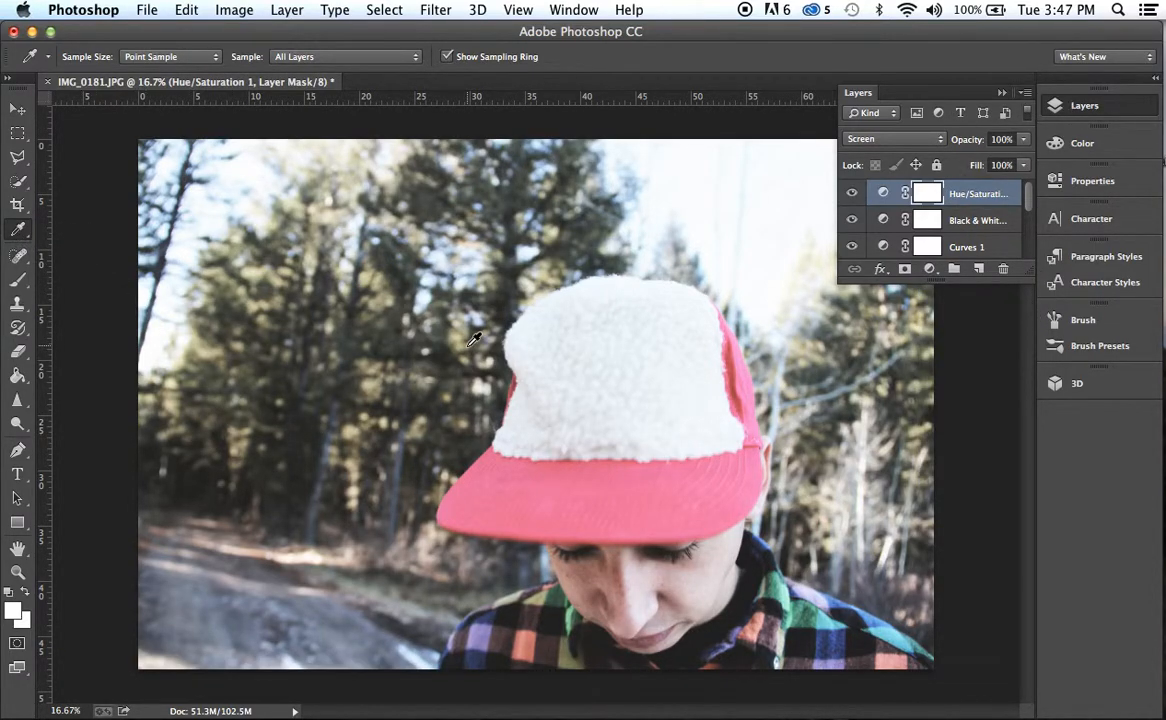
- Select Layer 1 and sample the pink of the cap's brim as the foreground colour
scroll(910, 216, "down", 3)
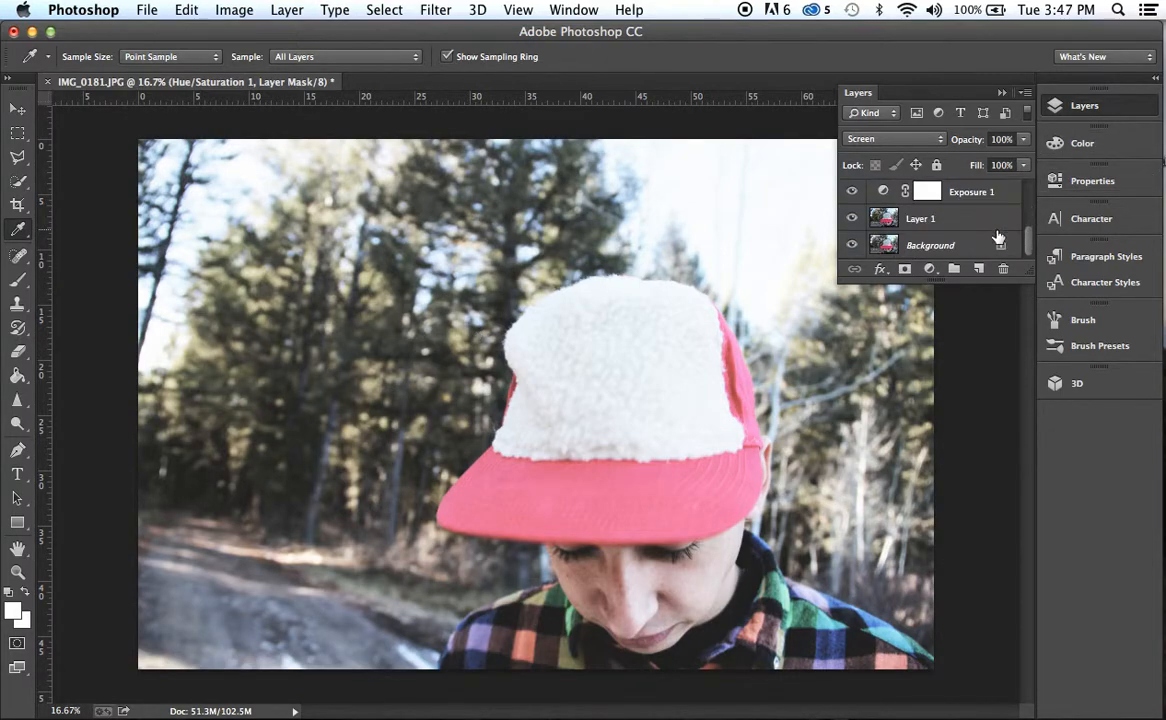
left_click(942, 228)
left_click(1072, 106)
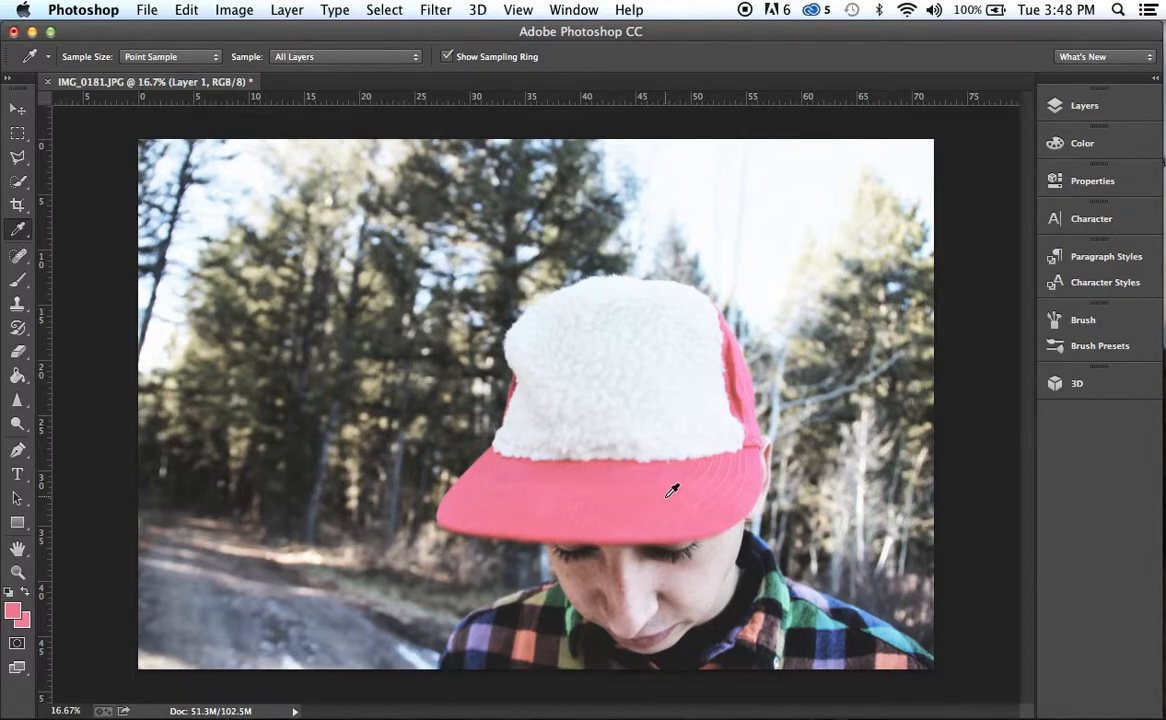
left_click(1060, 105)
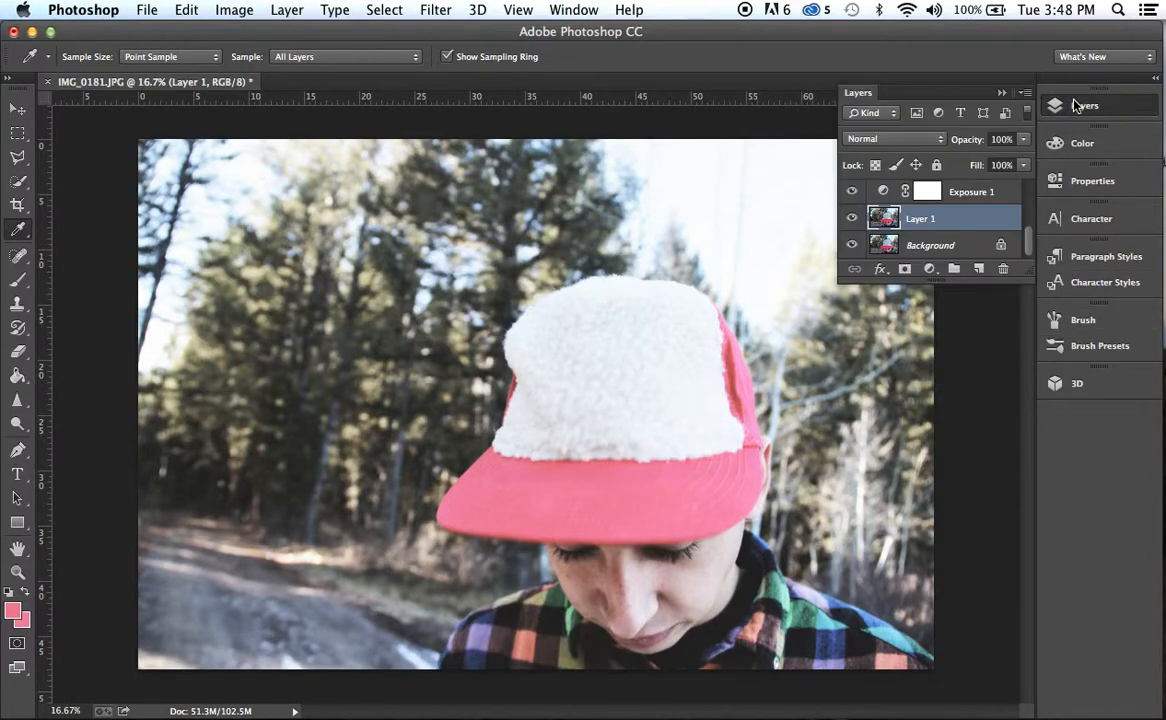
- Add a linear pink-to-transparent gradient fill directly above Layer 1 and shift it downward so the pink covers only the photo's lower part
left_click(929, 268)
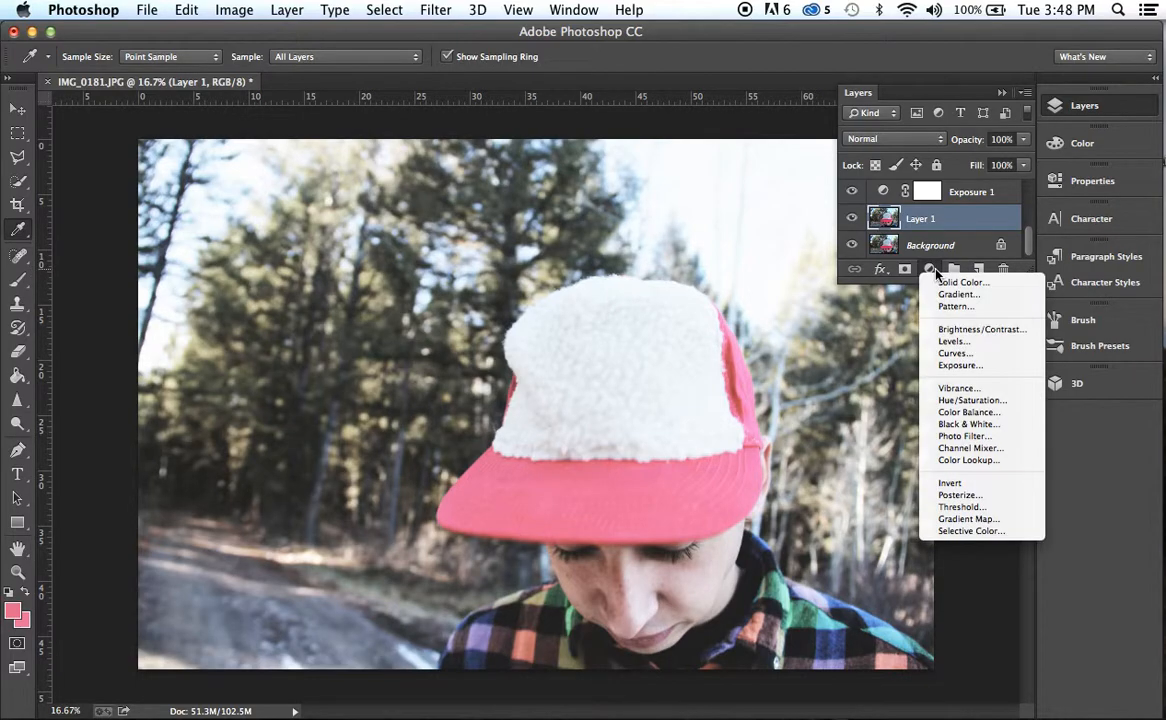
left_click(945, 295)
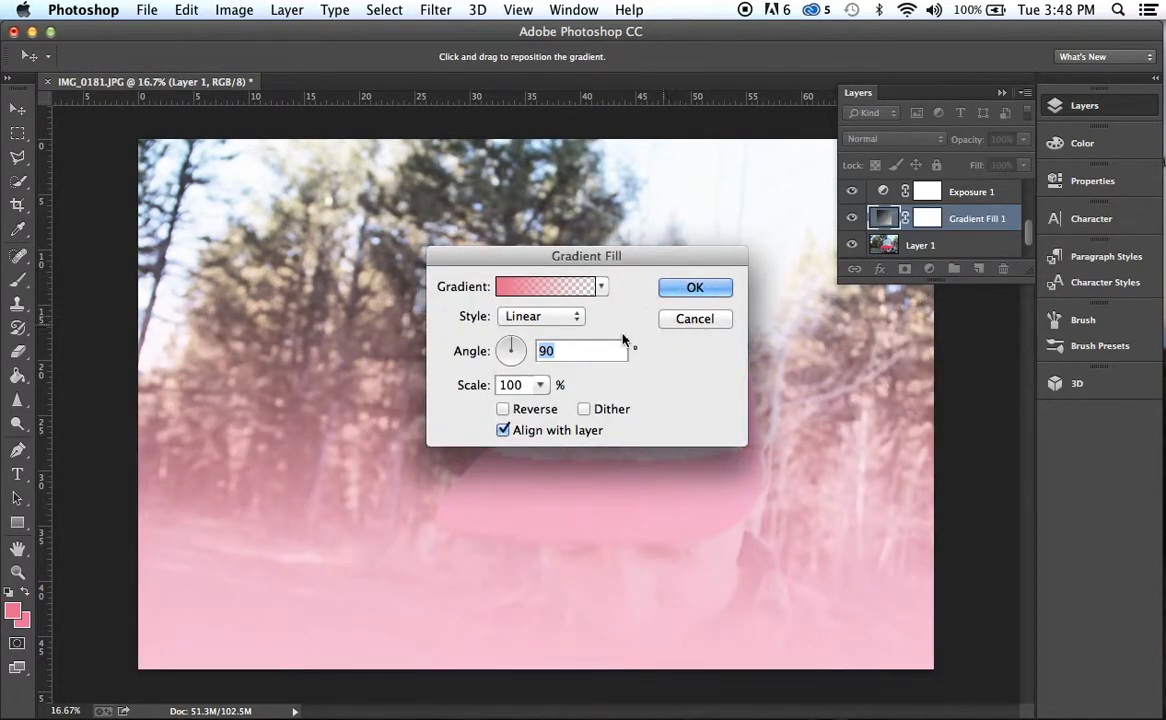
left_click_drag(216, 453, 214, 588)
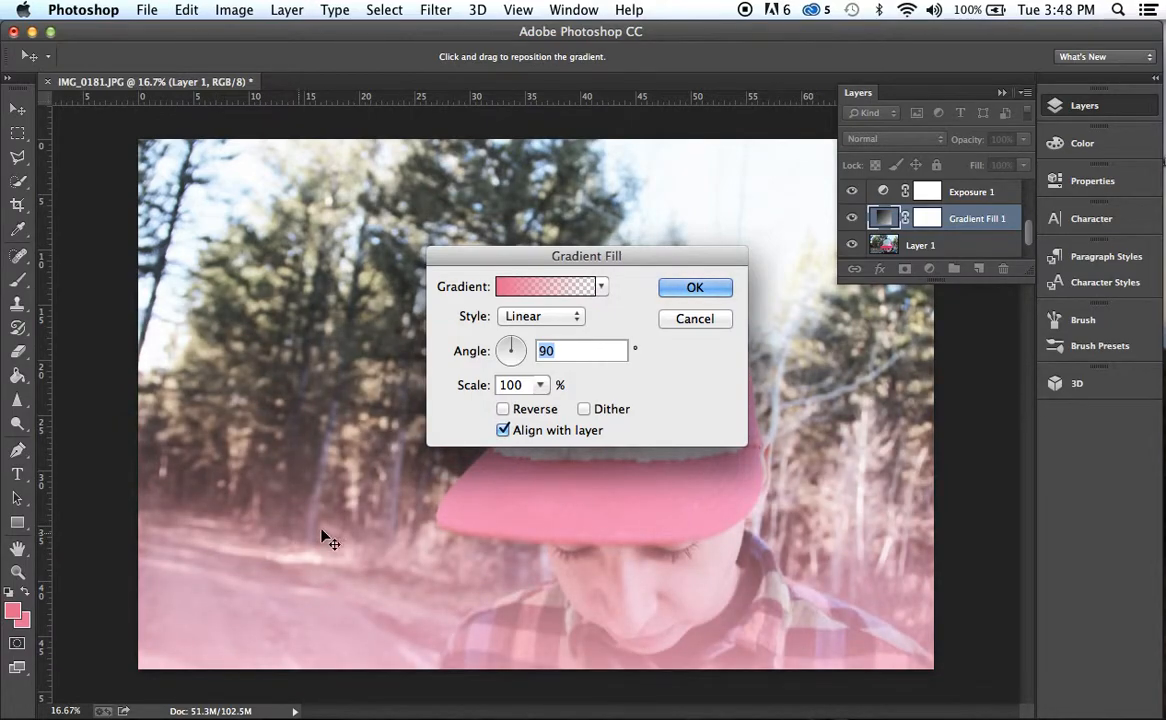
left_click_drag(386, 519, 355, 603)
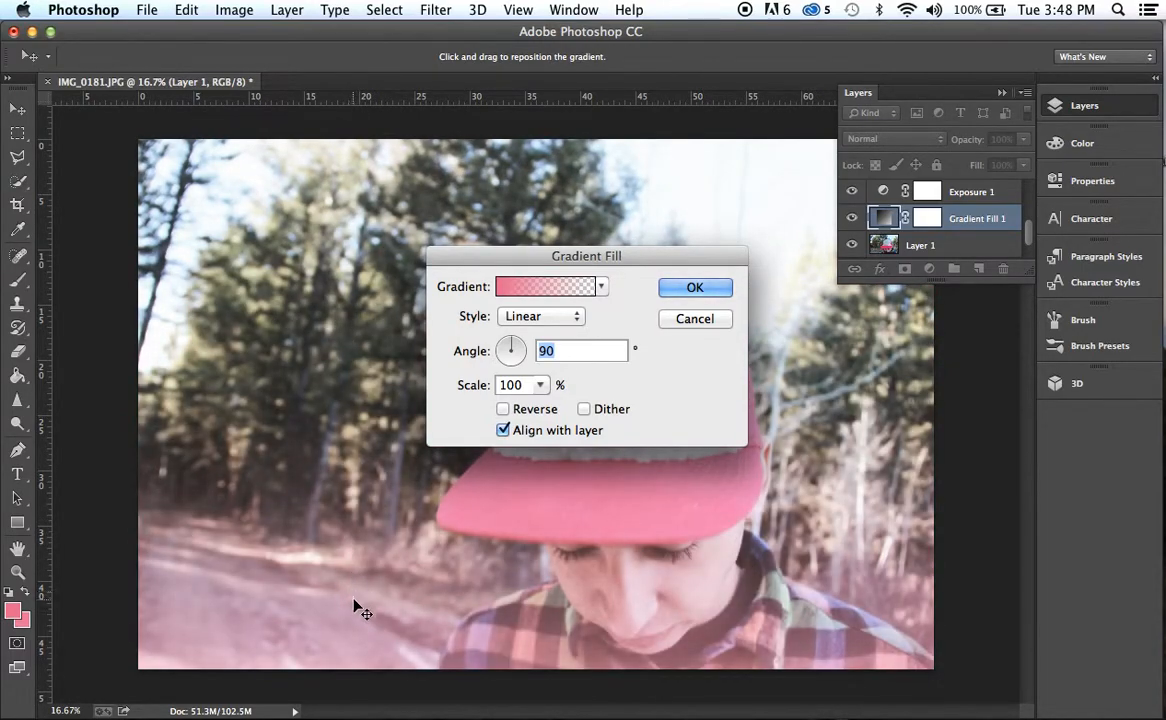
left_click(697, 287)
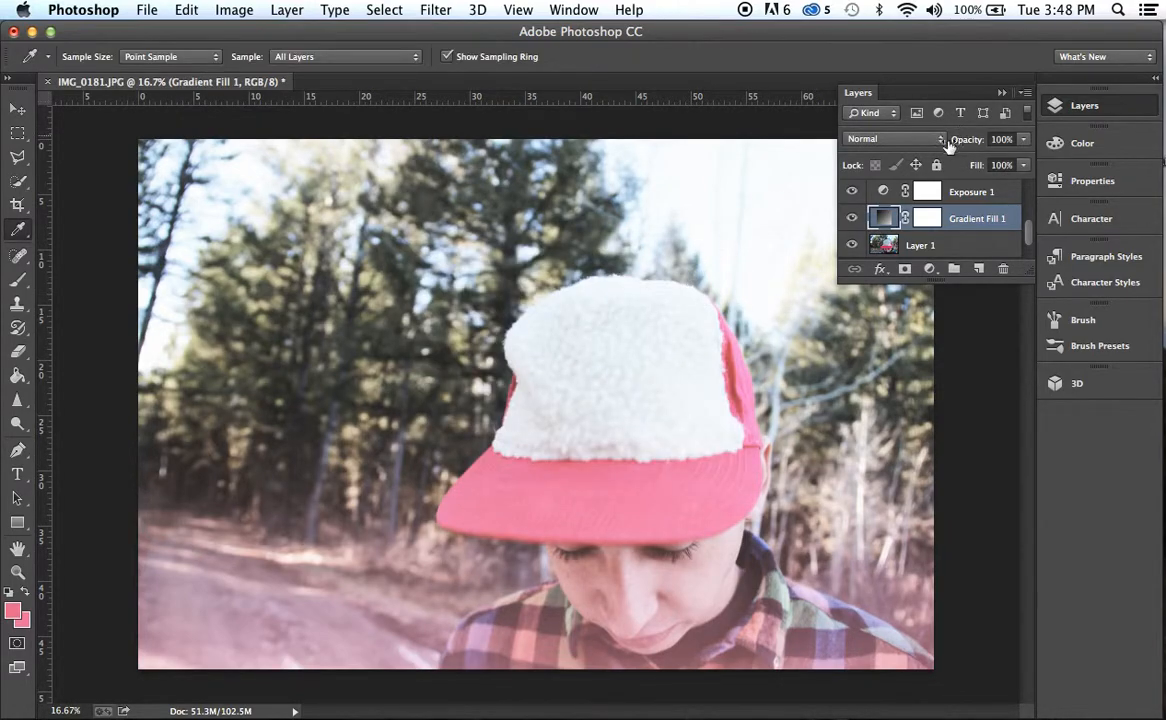
- Set the gradient fill layer's blend mode to Soft Light
left_click(940, 143)
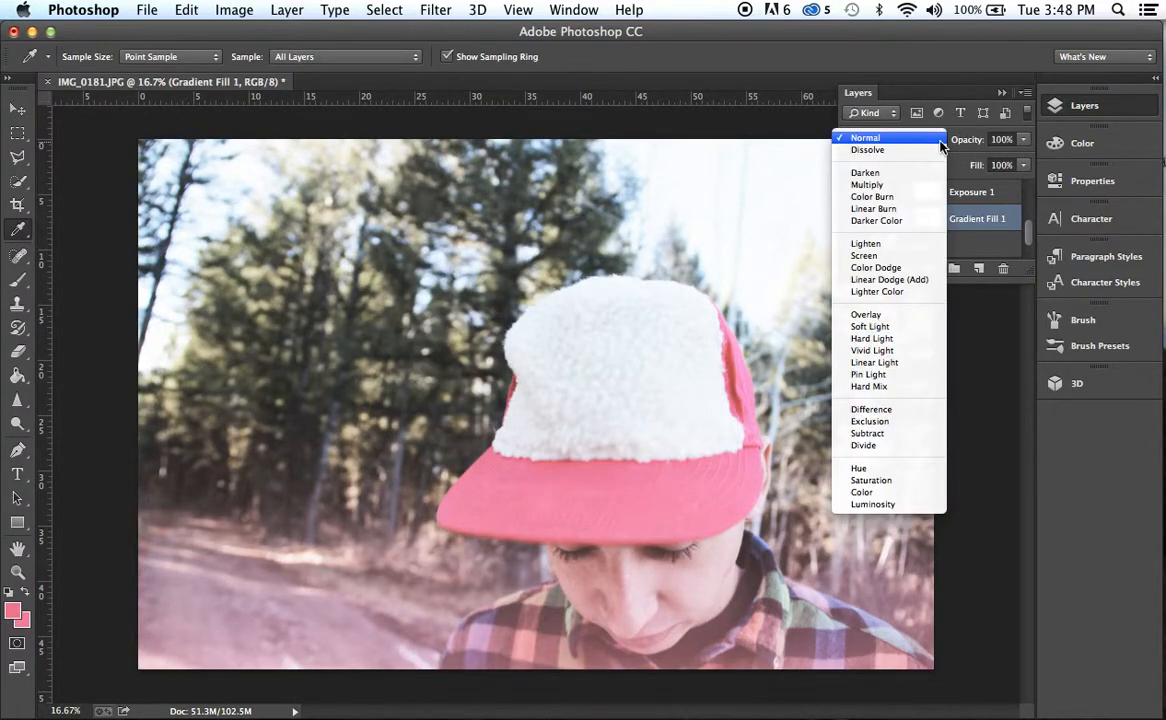
left_click(893, 326)
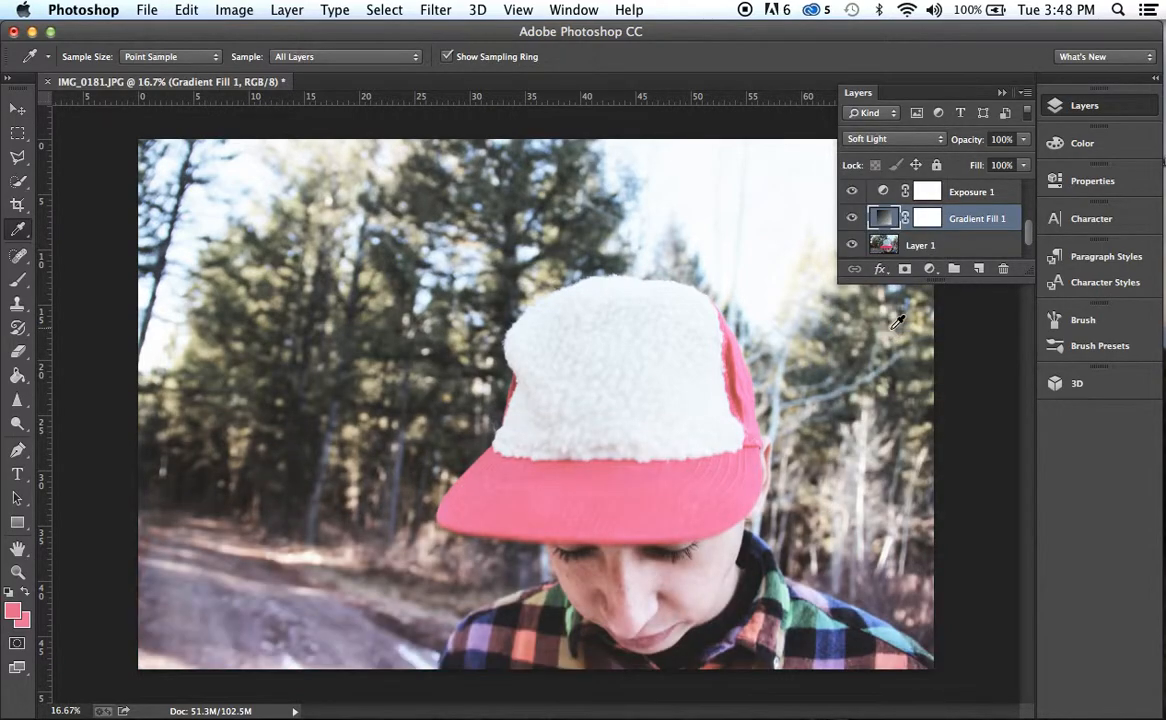
left_click(1004, 92)
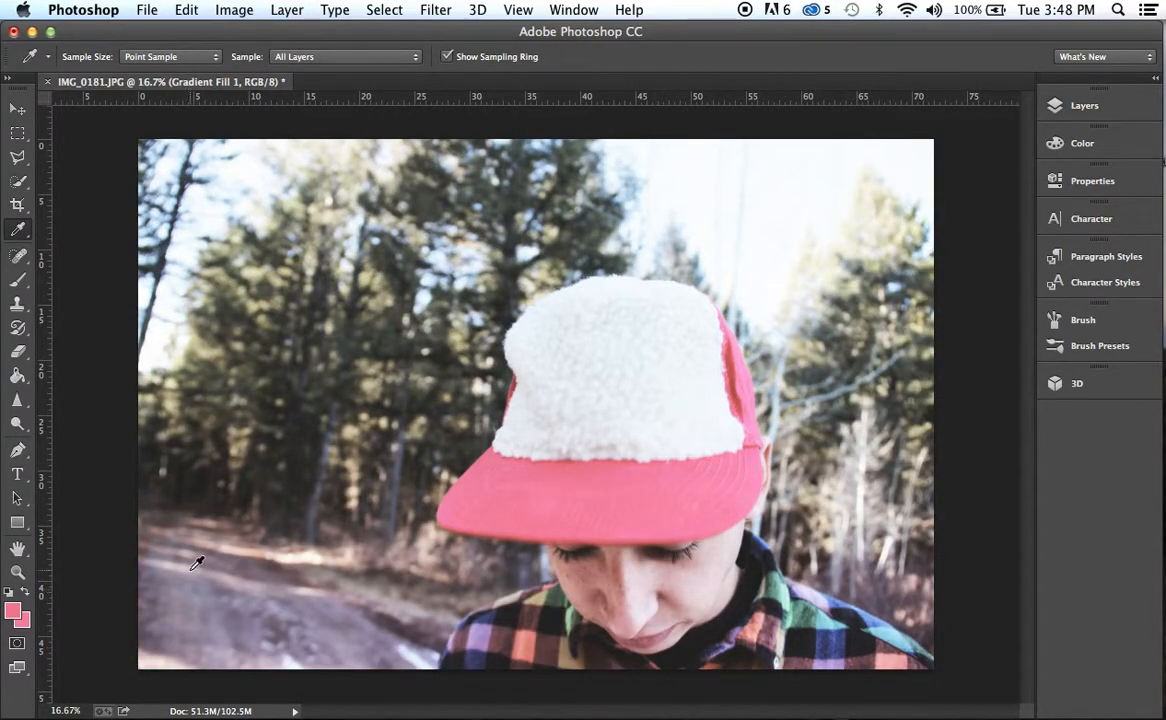